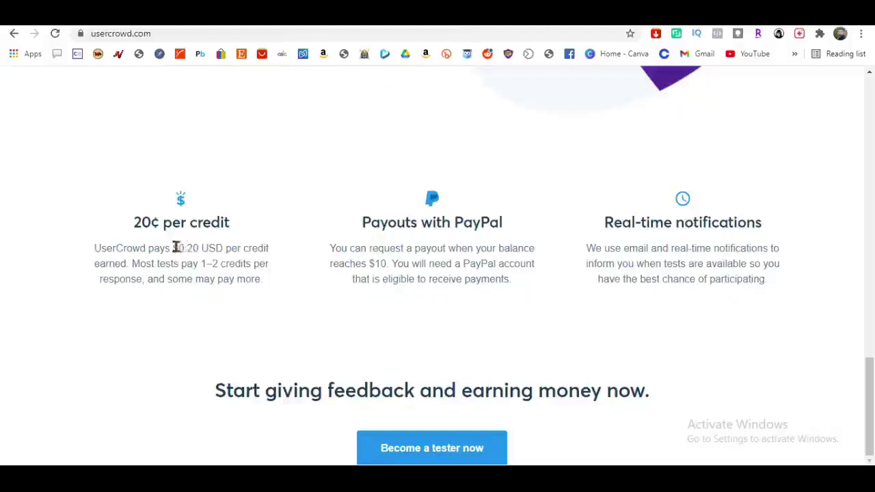
Highlight the pay per credit and the minimum payout balance, and look over the UserCrowd sign-up form.
{"action": "left_click_drag", "start_coordinate": [173, 249], "coordinate": [224, 248]}
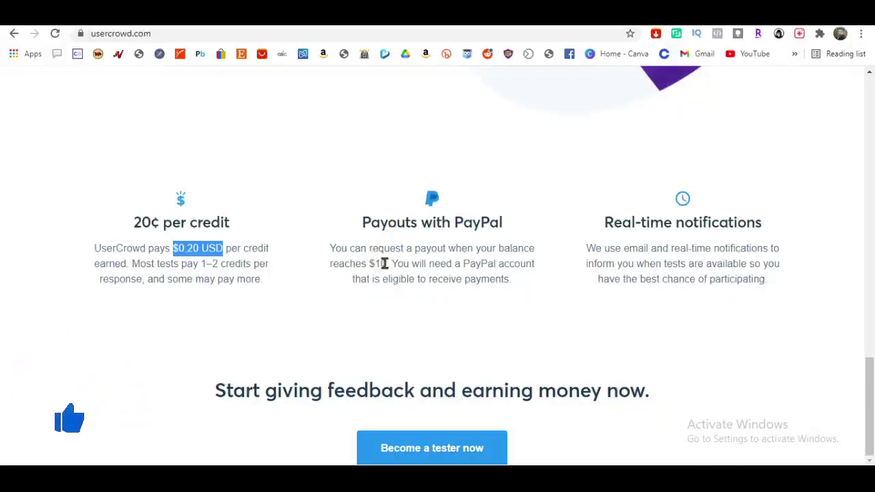
{"action": "left_click_drag", "start_coordinate": [388, 264], "coordinate": [335, 264]}
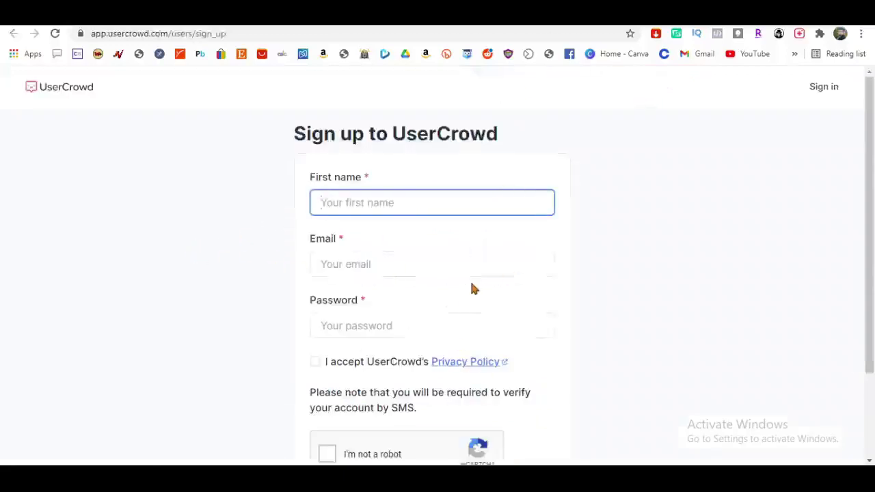
{"action": "scroll", "coordinate": [438, 246], "scroll_direction": "down", "scroll_amount": 2}
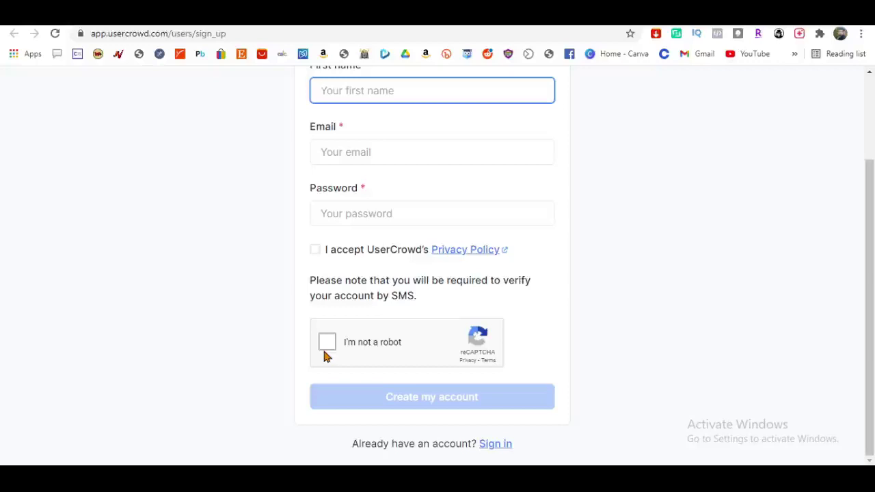
{"action": "scroll", "coordinate": [727, 232], "scroll_direction": "up", "scroll_amount": 3}
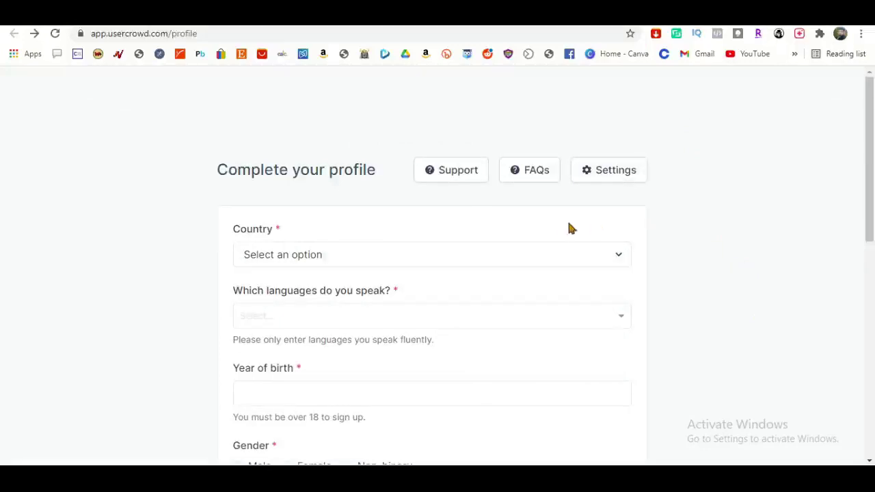
Set the country in the tester profile to Sri Lanka.
{"action": "scroll", "coordinate": [567, 227], "scroll_direction": "down", "scroll_amount": 1}
{"action": "left_click", "coordinate": [547, 181]}
{"action": "scroll", "coordinate": [410, 201], "scroll_direction": "down", "scroll_amount": 4}
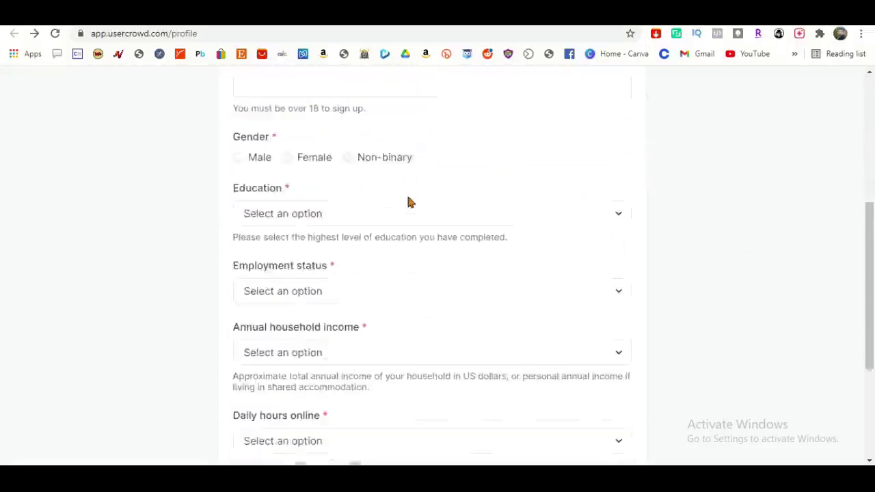
{"action": "scroll", "coordinate": [495, 160], "scroll_direction": "up", "scroll_amount": 3}
{"action": "left_click", "coordinate": [556, 137]}
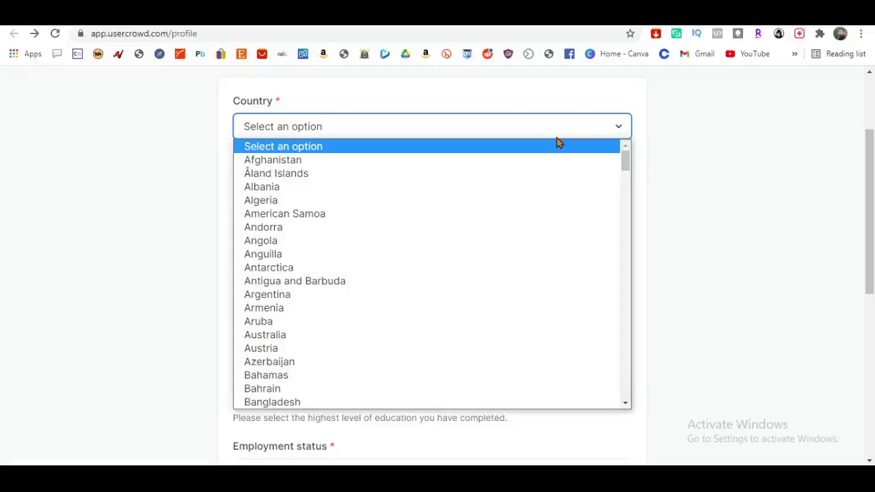
{"action": "scroll", "coordinate": [490, 230], "scroll_direction": "down", "scroll_amount": 15}
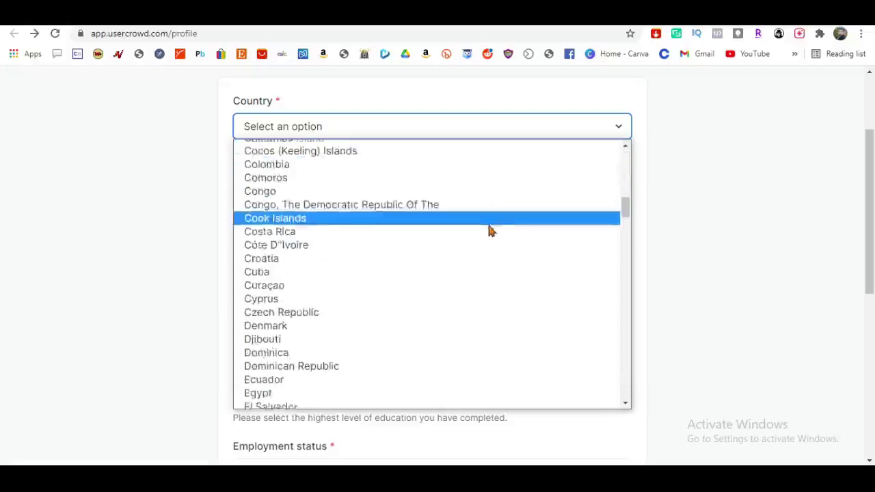
{"action": "scroll", "coordinate": [486, 227], "scroll_direction": "down", "scroll_amount": 17}
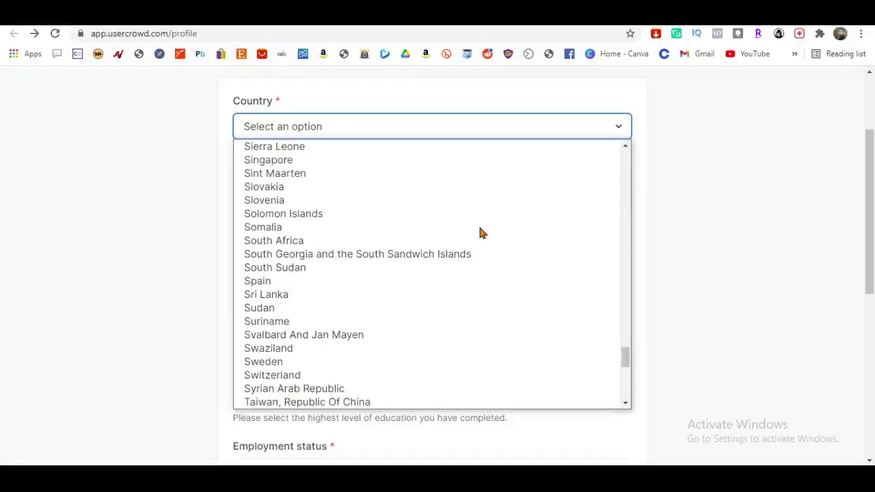
{"action": "left_click", "coordinate": [319, 295]}
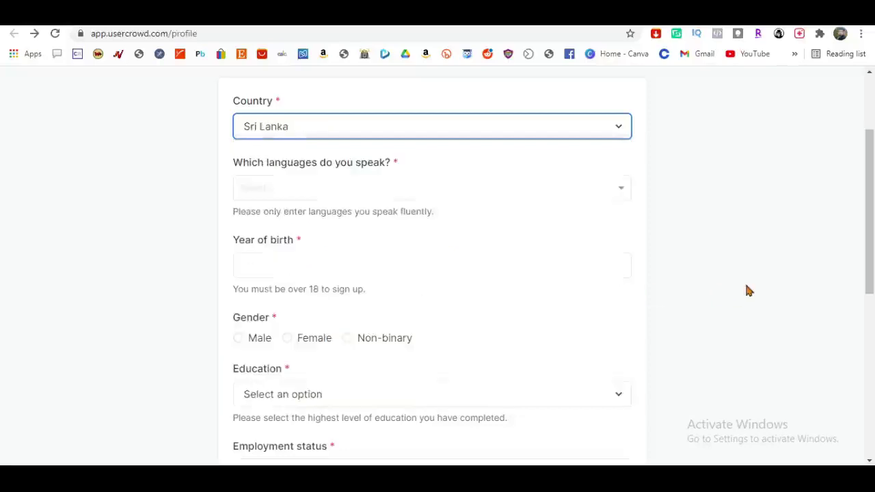
Add English as a spoken language in the profile.
{"action": "left_click", "coordinate": [619, 193]}
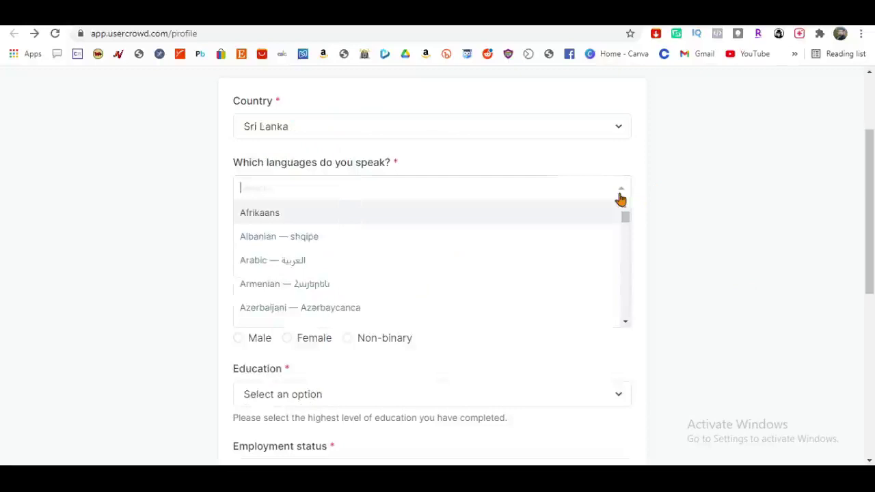
{"action": "type", "text": "sih"}
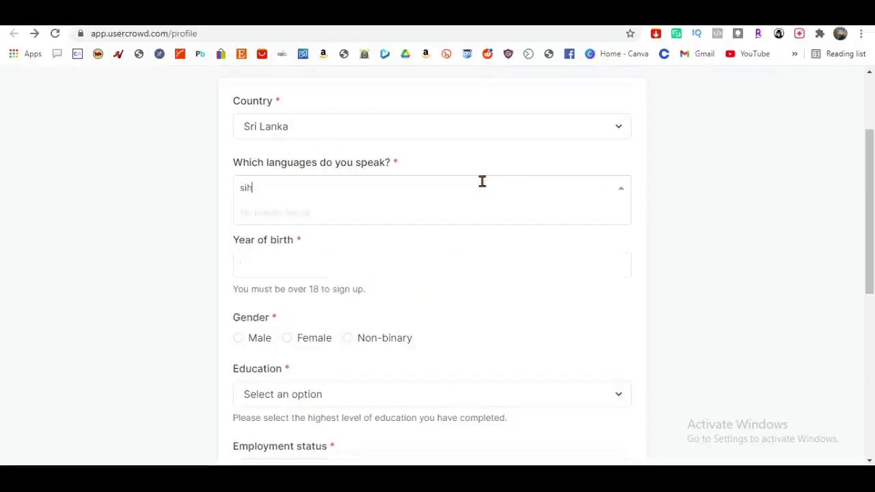
{"action": "key", "text": "BackSpace"}
{"action": "key", "text": "BackSpace"}
{"action": "key", "text": "BackSpace"}
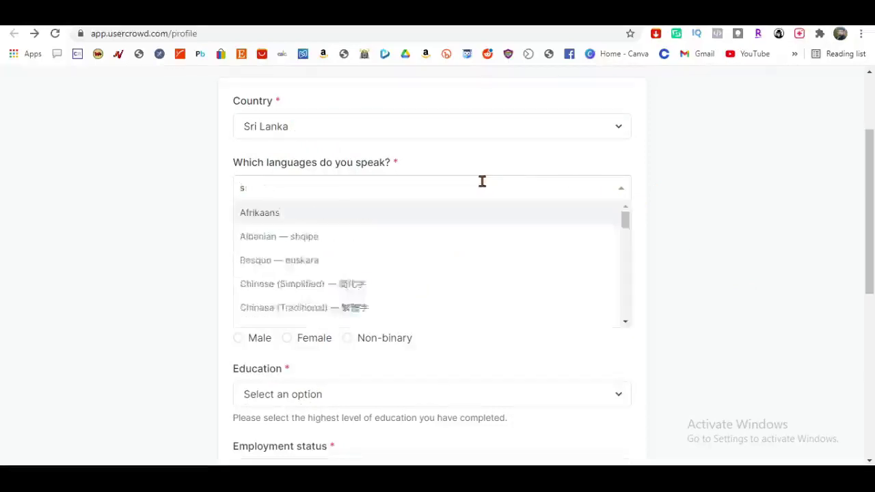
{"action": "type", "text": "en"}
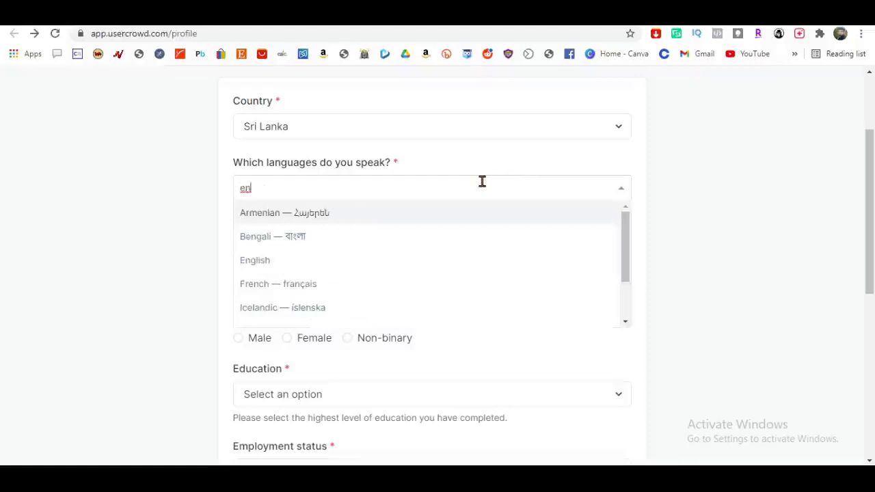
{"action": "left_click", "coordinate": [371, 260]}
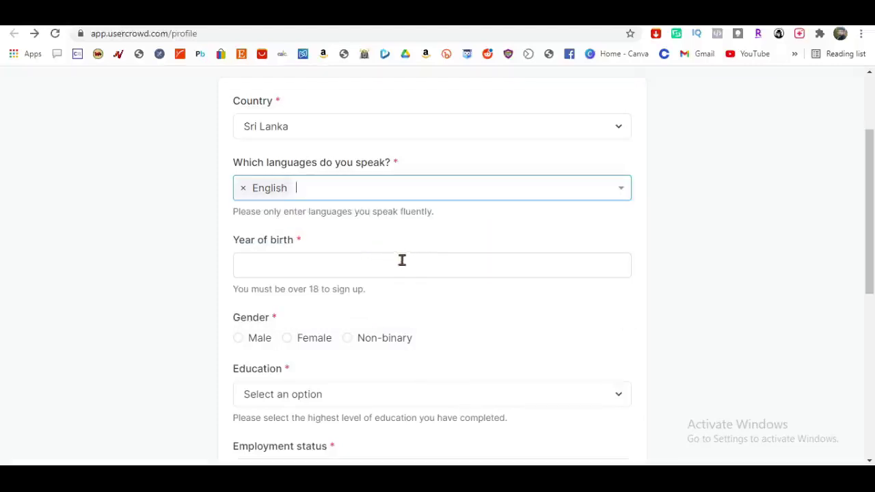
Set the education level to Post graduate degree and the employment status to Self-employed.
{"action": "scroll", "coordinate": [370, 266], "scroll_direction": "down", "scroll_amount": 1}
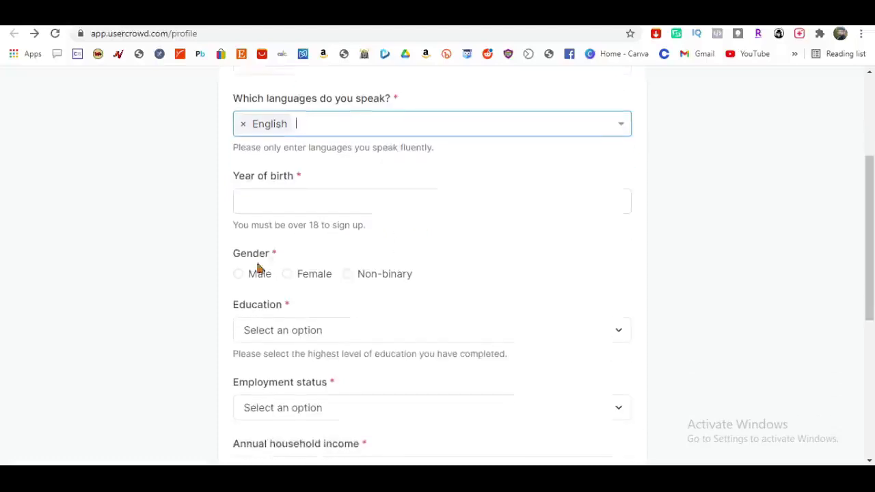
{"action": "scroll", "coordinate": [395, 287], "scroll_direction": "down", "scroll_amount": 2}
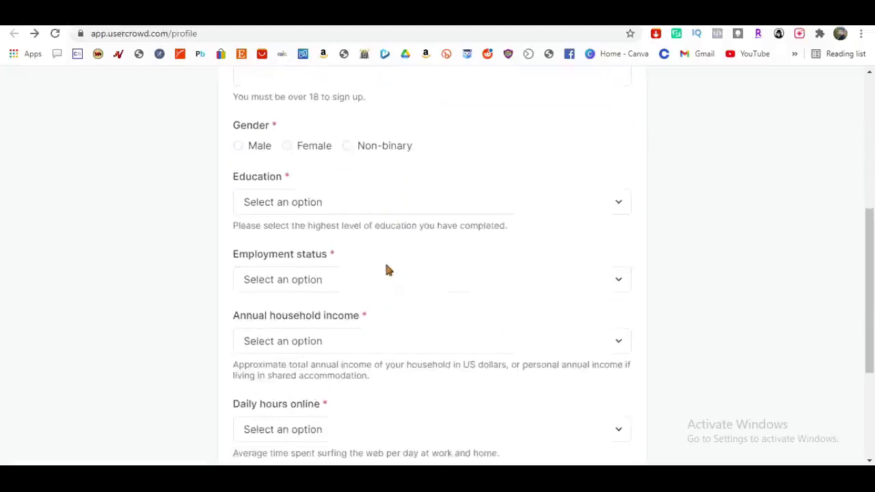
{"action": "left_click", "coordinate": [361, 209]}
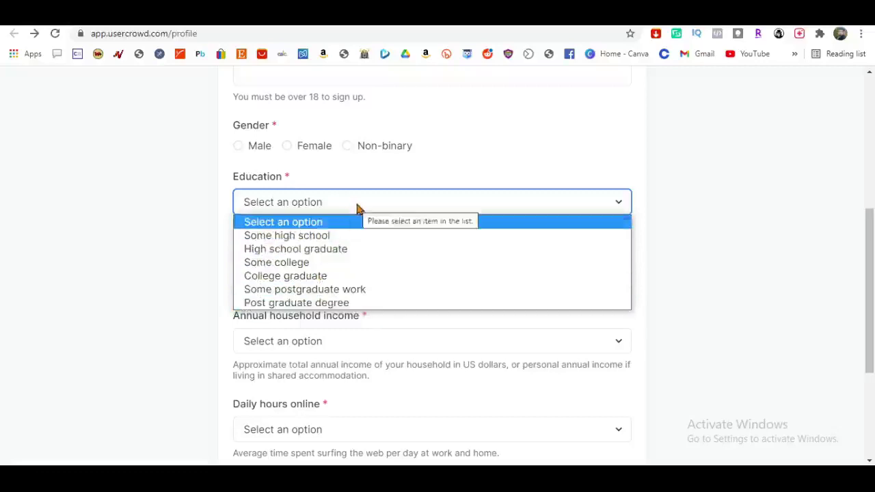
{"action": "left_click", "coordinate": [340, 304]}
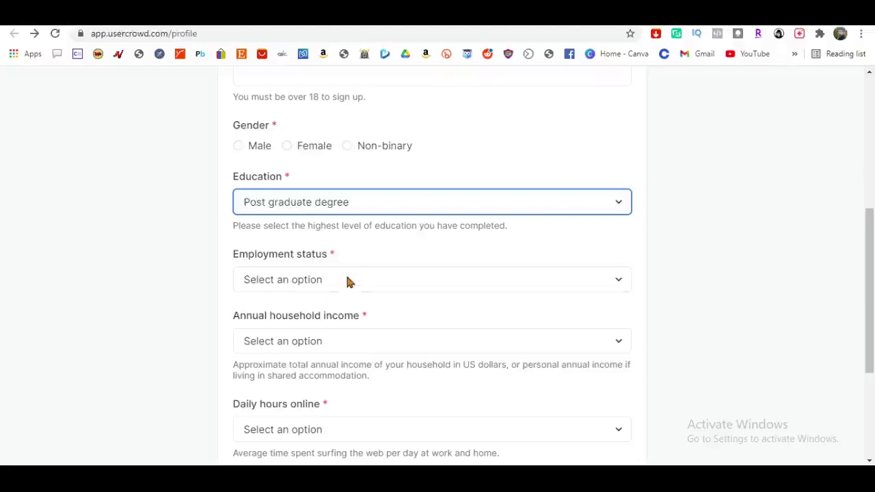
{"action": "left_click", "coordinate": [349, 281]}
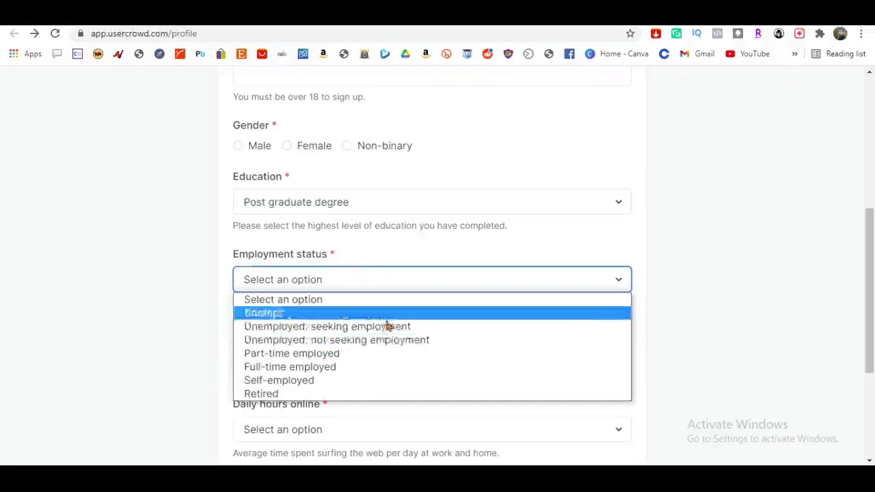
{"action": "left_click", "coordinate": [402, 387]}
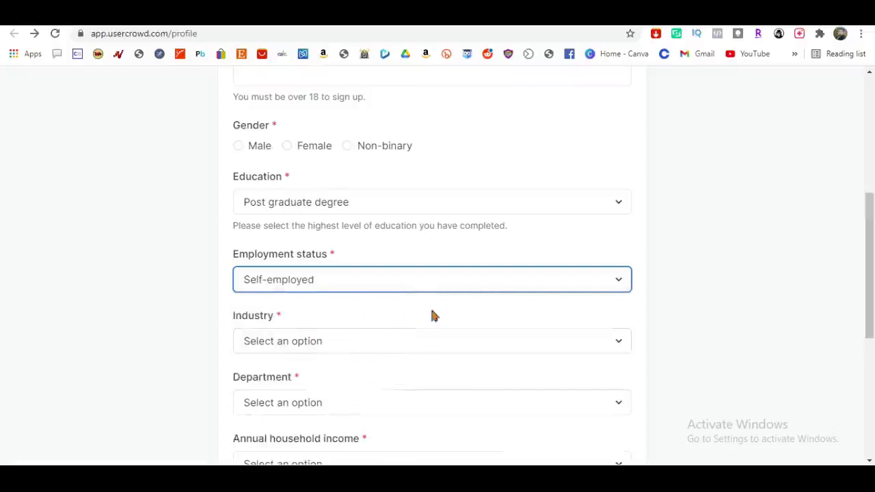
Look through the available industries and set the industry to Marketing/Sales.
{"action": "scroll", "coordinate": [432, 313], "scroll_direction": "down", "scroll_amount": 1}
{"action": "left_click", "coordinate": [445, 281]}
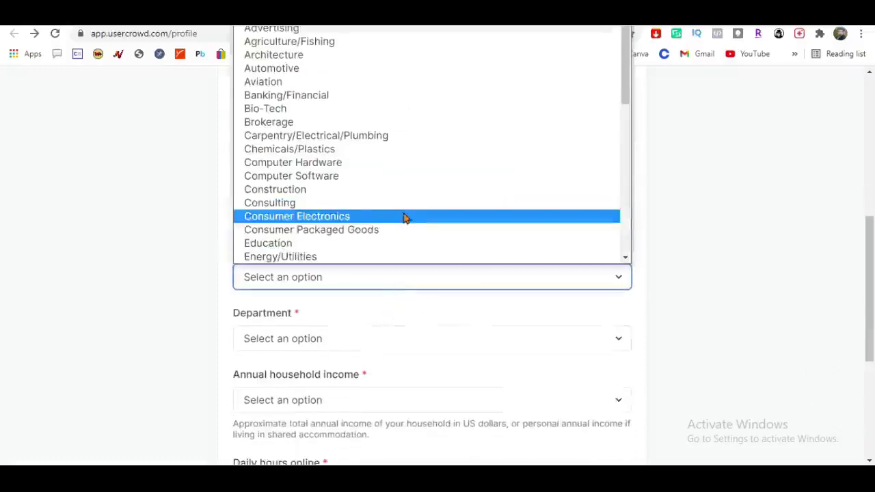
{"action": "scroll", "coordinate": [402, 216], "scroll_direction": "up", "scroll_amount": 1}
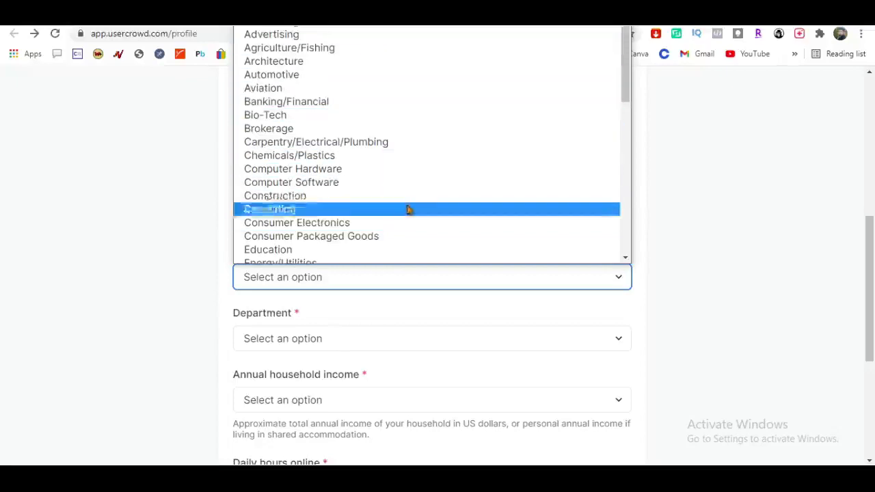
{"action": "scroll", "coordinate": [388, 209], "scroll_direction": "down", "scroll_amount": 2}
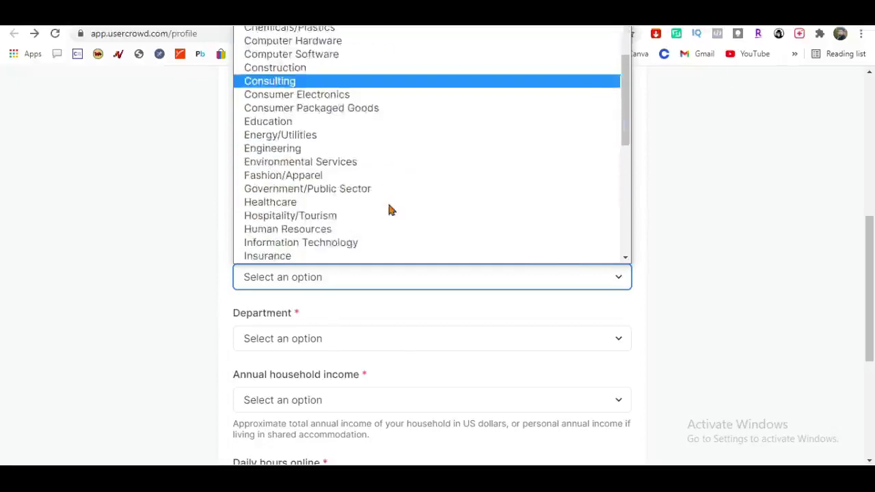
{"action": "scroll", "coordinate": [389, 210], "scroll_direction": "down", "scroll_amount": 5}
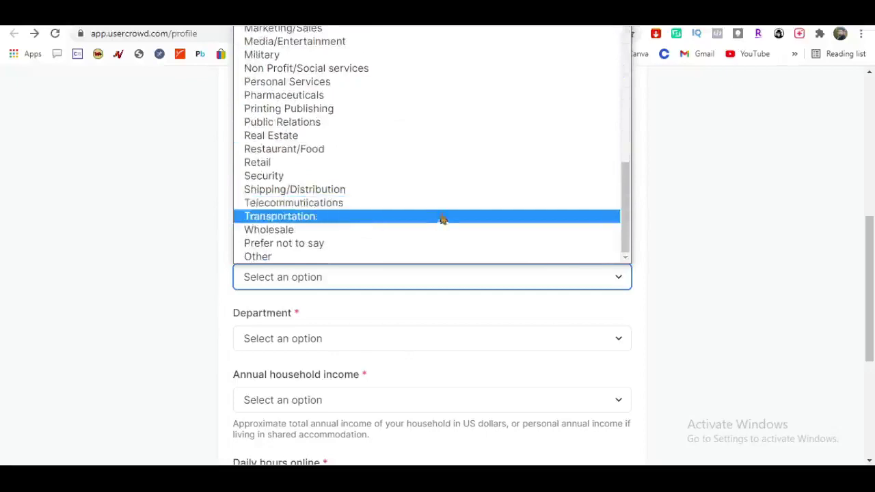
{"action": "scroll", "coordinate": [441, 215], "scroll_direction": "up", "scroll_amount": 2}
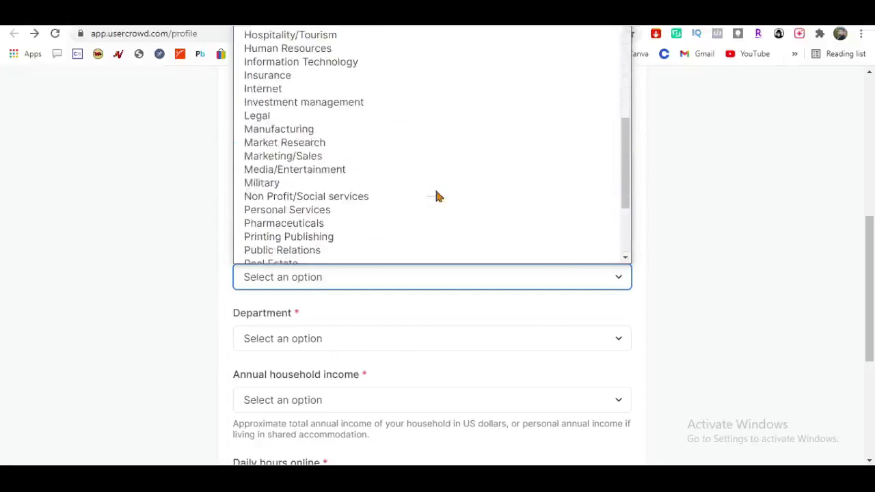
{"action": "left_click", "coordinate": [402, 160]}
Set the department to Sales/Business Development.
{"action": "scroll", "coordinate": [413, 288], "scroll_direction": "down", "scroll_amount": 1}
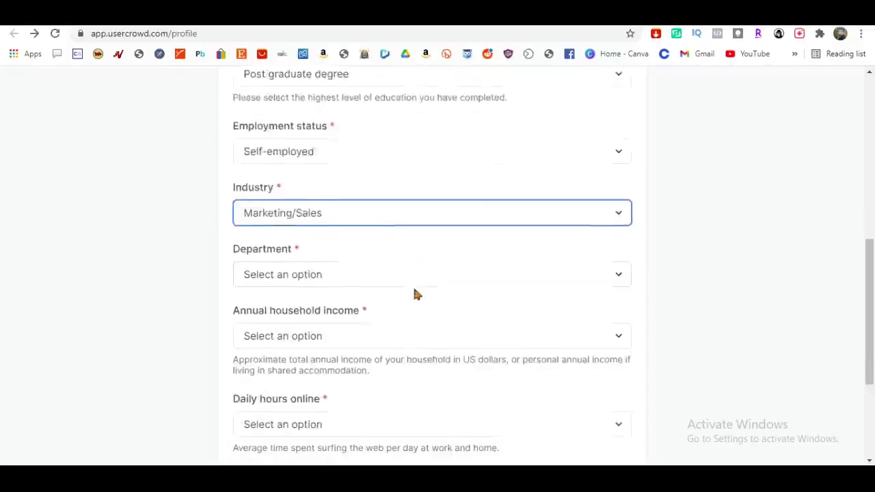
{"action": "left_click", "coordinate": [477, 284]}
{"action": "scroll", "coordinate": [396, 200], "scroll_direction": "down", "scroll_amount": 1}
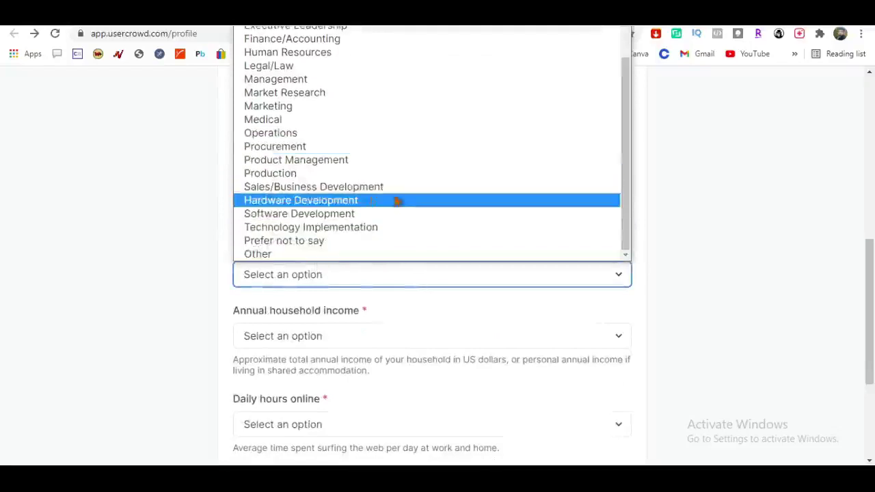
{"action": "left_click", "coordinate": [376, 195]}
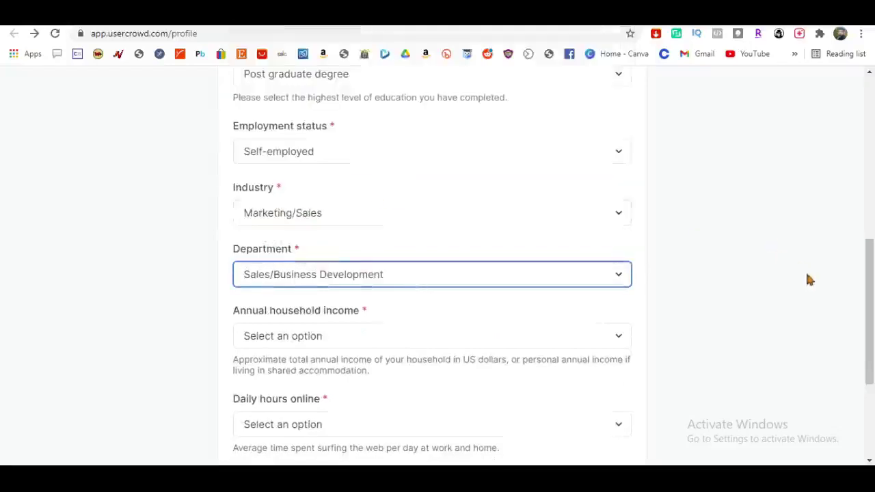
{"action": "scroll", "coordinate": [420, 211], "scroll_direction": "down", "scroll_amount": 2}
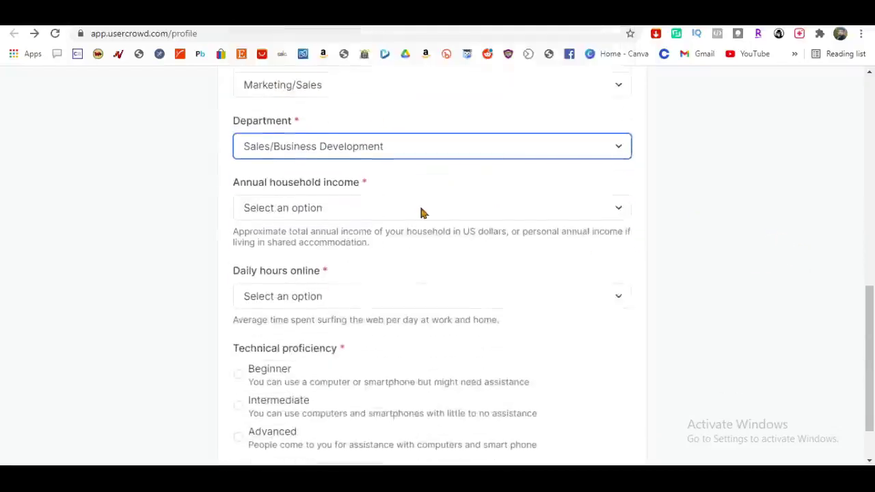
{"action": "scroll", "coordinate": [451, 211], "scroll_direction": "up", "scroll_amount": 1}
{"action": "scroll", "coordinate": [478, 212], "scroll_direction": "up", "scroll_amount": 1}
{"action": "left_click", "coordinate": [543, 217]}
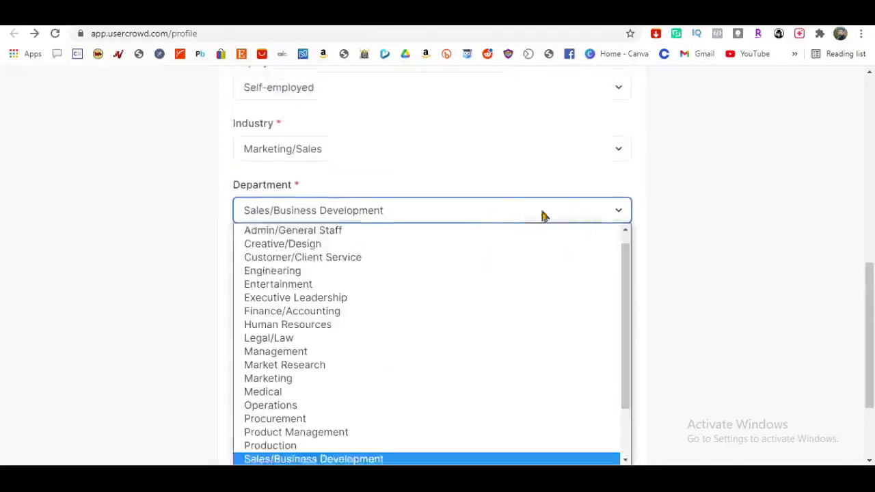
{"action": "scroll", "coordinate": [547, 245], "scroll_direction": "up", "scroll_amount": 1}
{"action": "left_click", "coordinate": [725, 214]}
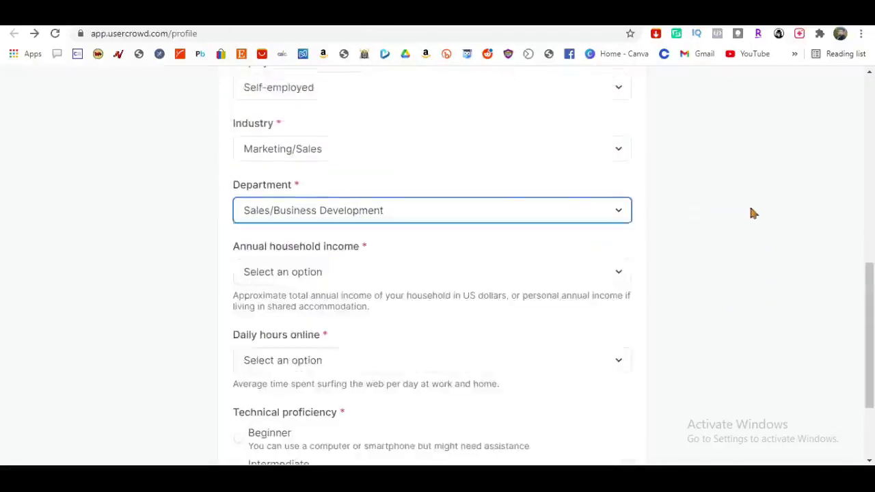
Set the annual household income to Over $100,000 / year.
{"action": "left_click", "coordinate": [580, 274]}
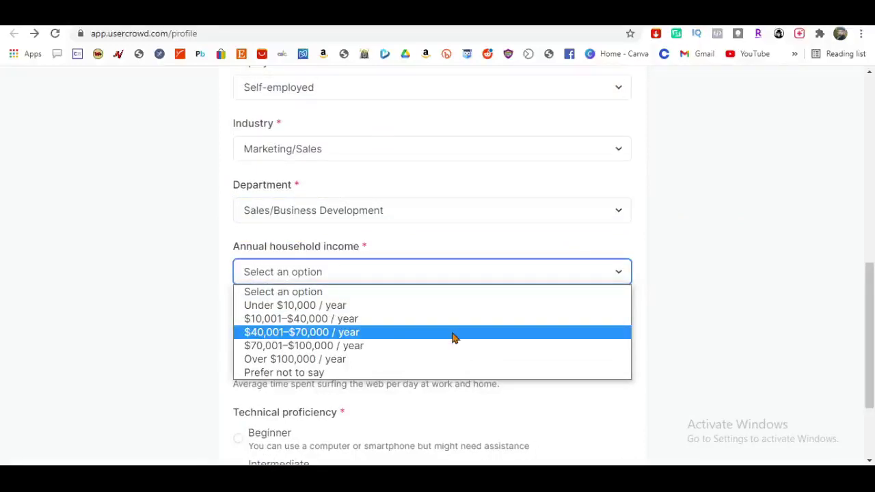
{"action": "left_click", "coordinate": [356, 361]}
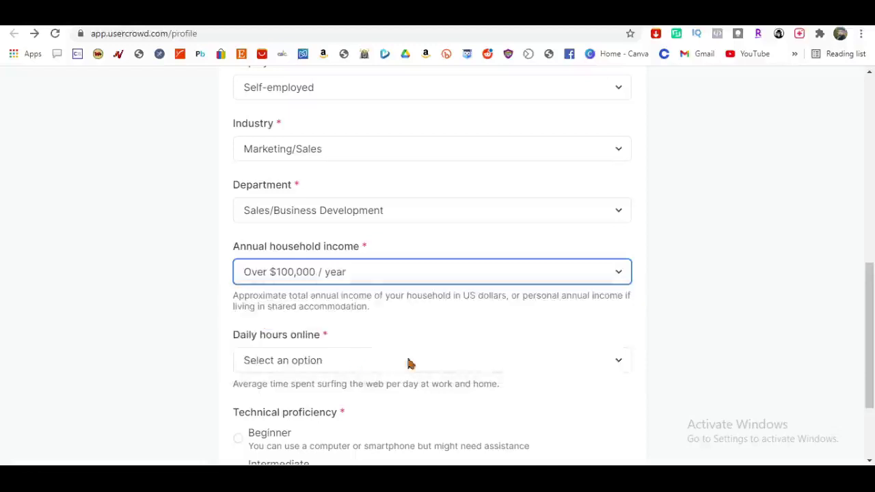
Set the daily hours online to Over 6 hours.
{"action": "scroll", "coordinate": [352, 326], "scroll_direction": "down", "scroll_amount": 2}
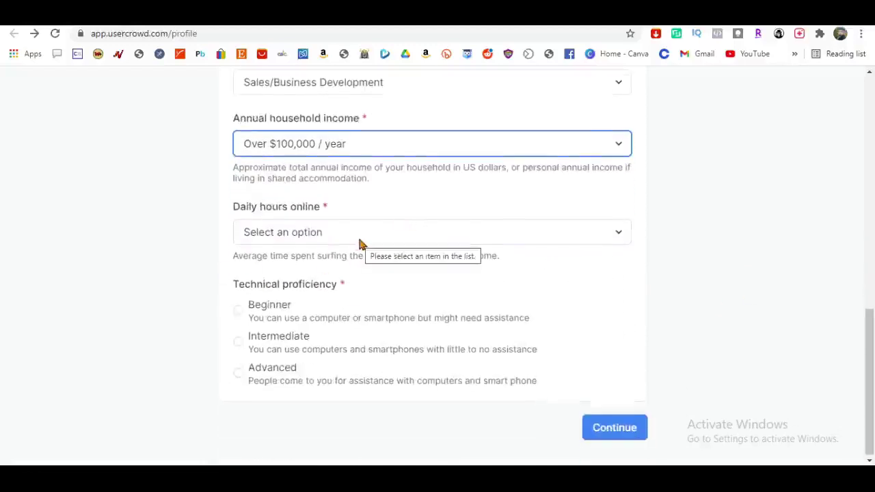
{"action": "left_click", "coordinate": [359, 239]}
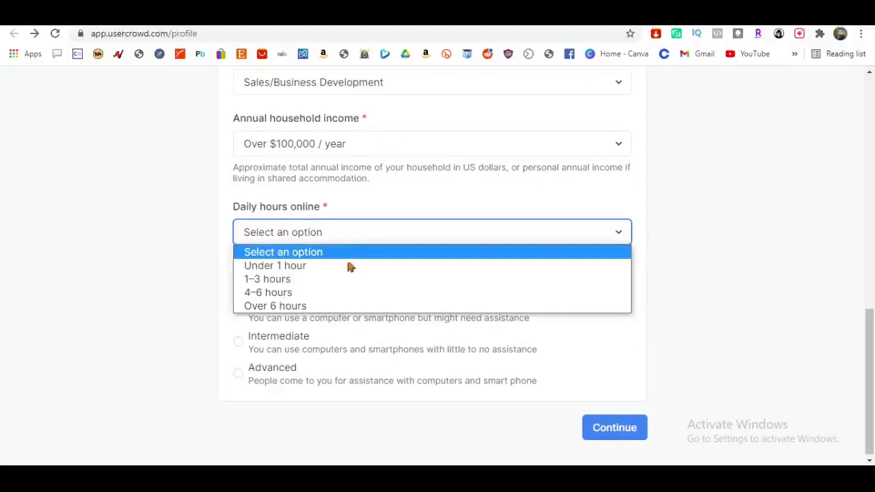
{"action": "left_click", "coordinate": [344, 295]}
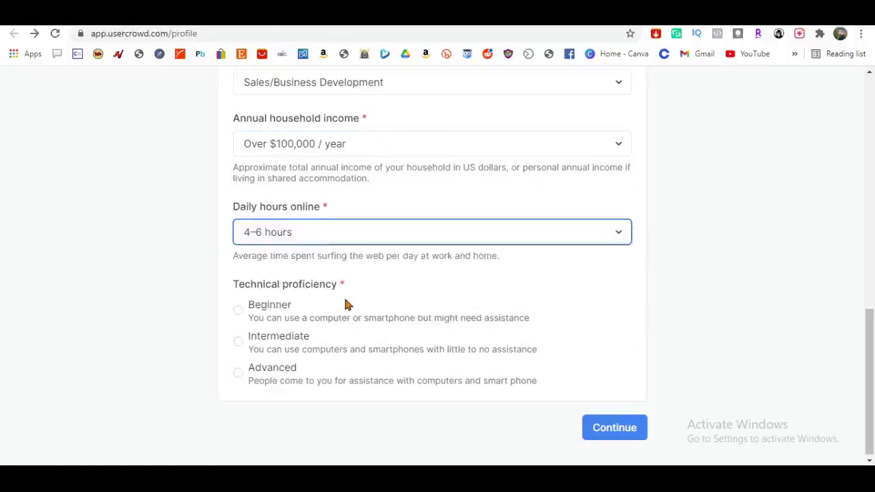
{"action": "left_click", "coordinate": [416, 229]}
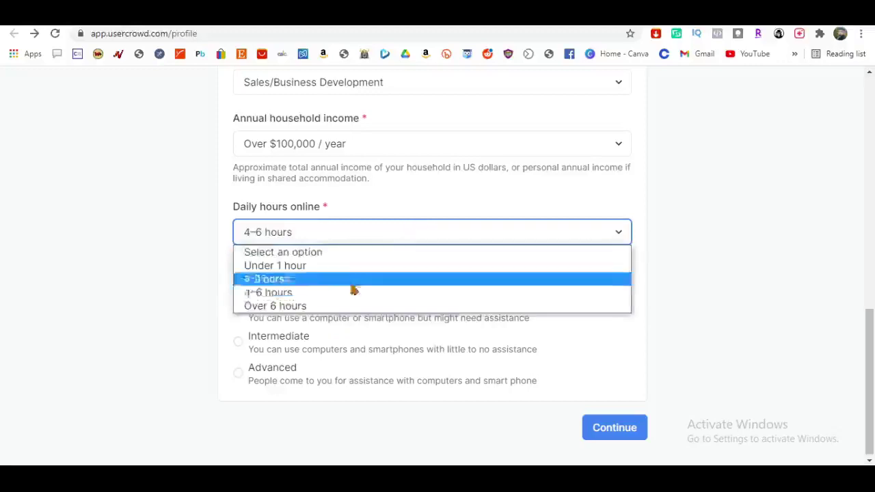
{"action": "left_click", "coordinate": [342, 308]}
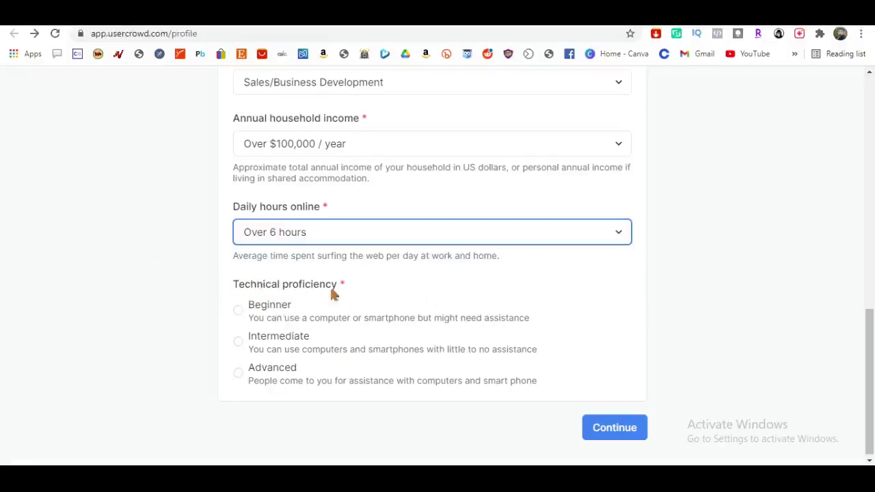
Set the technical proficiency to Advanced, check the filled-in profile form and submit it.
{"action": "left_click", "coordinate": [240, 378]}
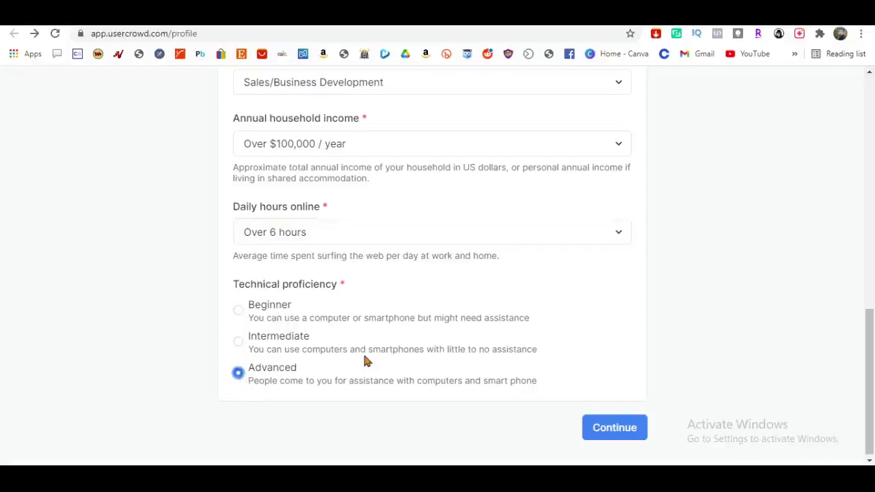
{"action": "scroll", "coordinate": [362, 355], "scroll_direction": "up", "scroll_amount": 7}
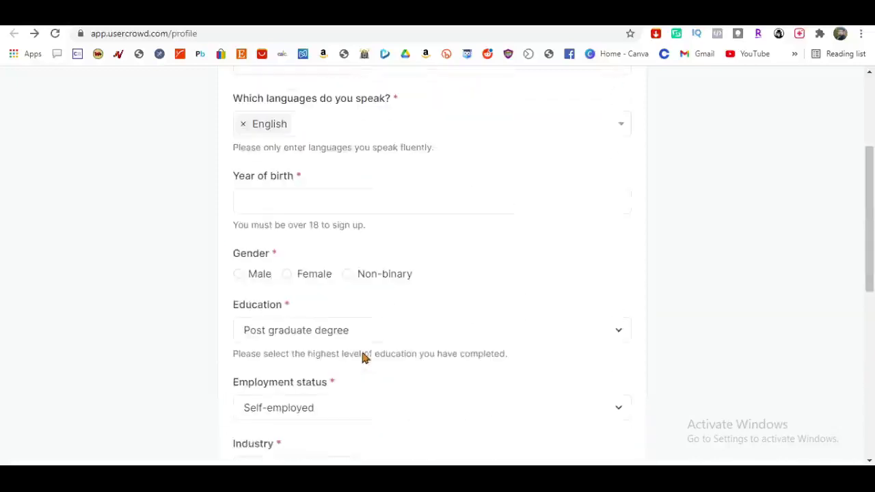
{"action": "scroll", "coordinate": [383, 232], "scroll_direction": "down", "scroll_amount": 8}
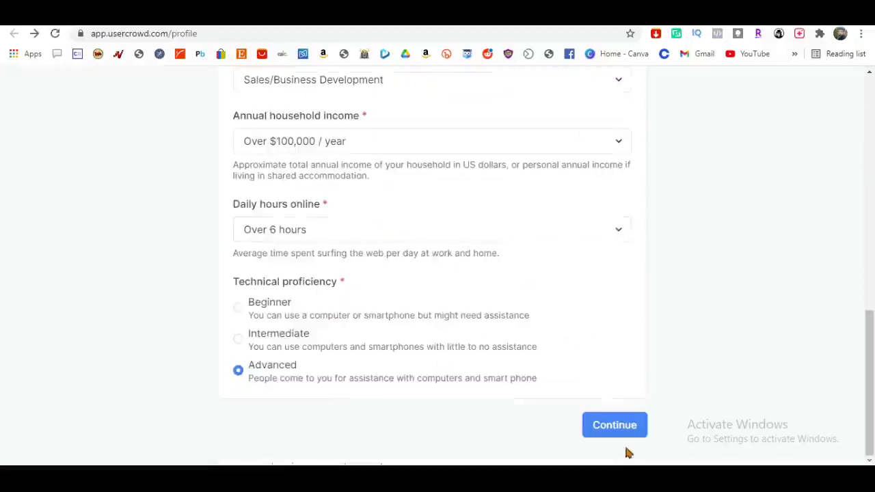
{"action": "left_click", "coordinate": [617, 427]}
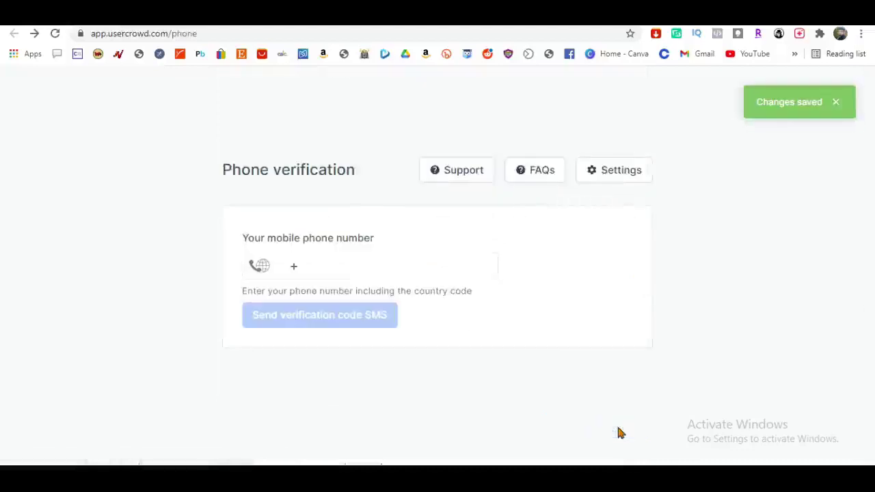
Choose Sri Lanka as the phone country, enter the mobile phone number and request the verification code SMS.
{"action": "left_click", "coordinate": [261, 268]}
{"action": "scroll", "coordinate": [291, 205], "scroll_direction": "down", "scroll_amount": 10}
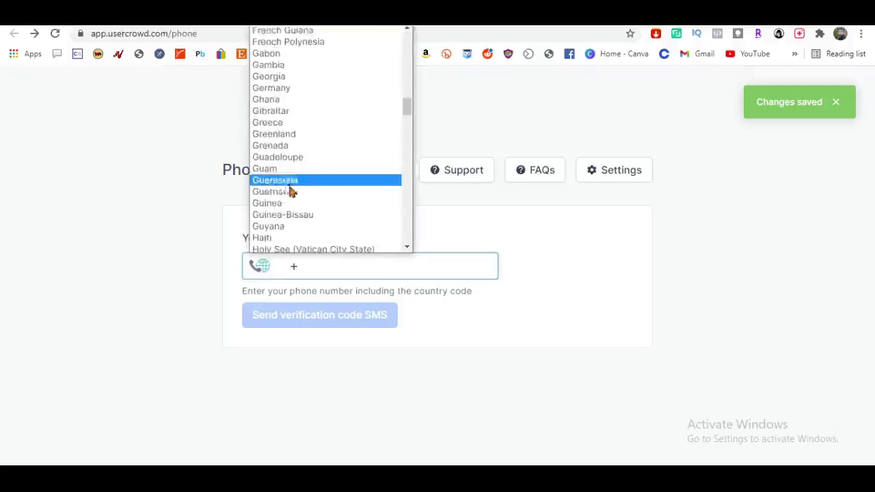
{"action": "scroll", "coordinate": [291, 197], "scroll_direction": "down", "scroll_amount": 15}
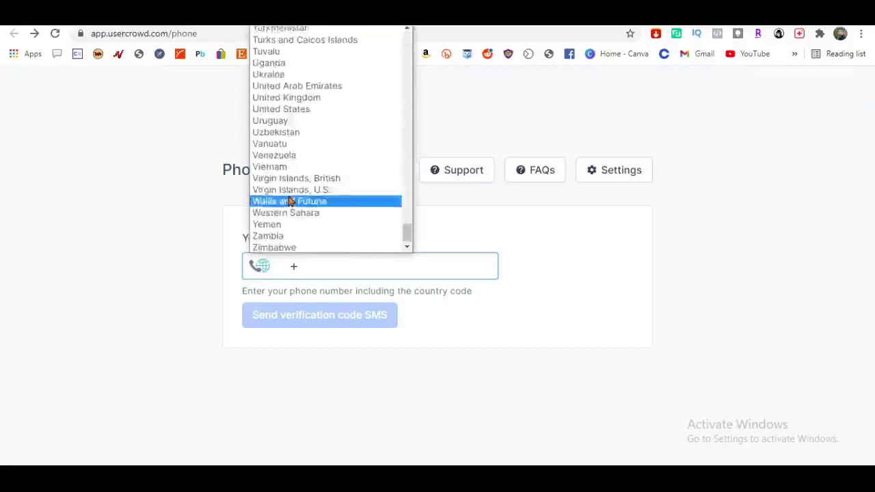
{"action": "scroll", "coordinate": [290, 200], "scroll_direction": "up", "scroll_amount": 4}
{"action": "left_click", "coordinate": [291, 181]}
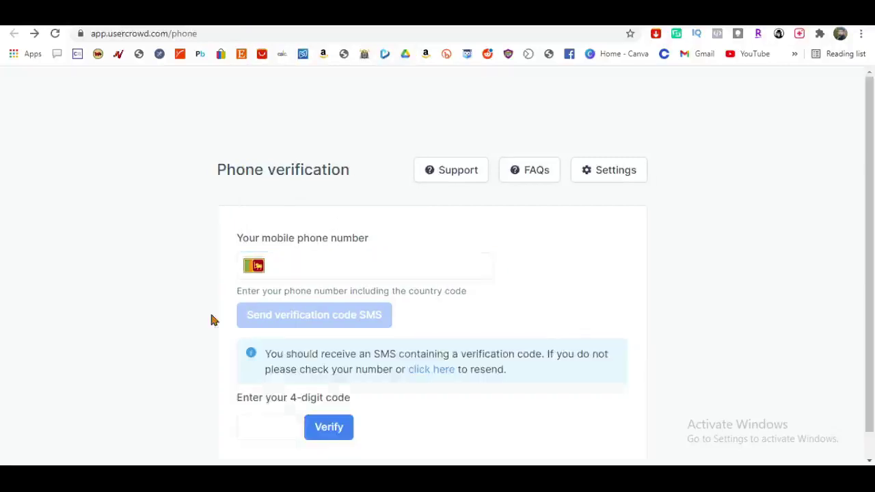
Enter the 4-digit SMS verification code and verify the phone number.
{"action": "left_click", "coordinate": [269, 430]}
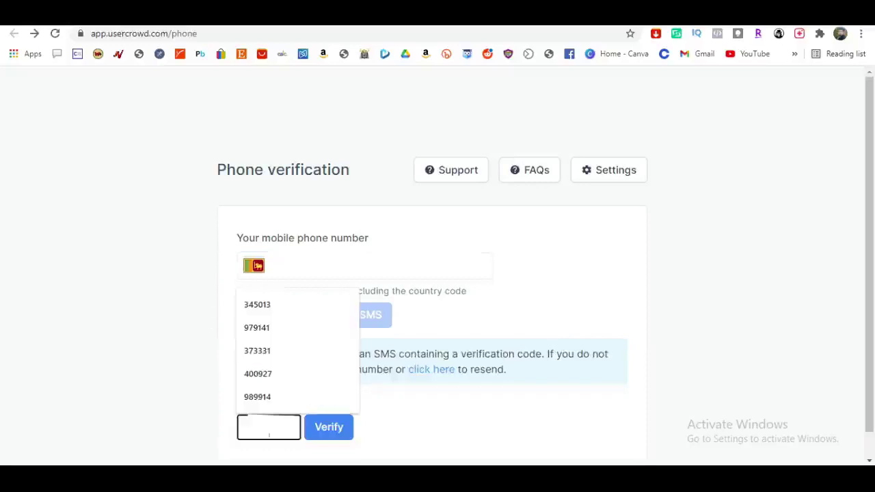
{"action": "left_click", "coordinate": [279, 430]}
{"action": "left_click", "coordinate": [320, 427]}
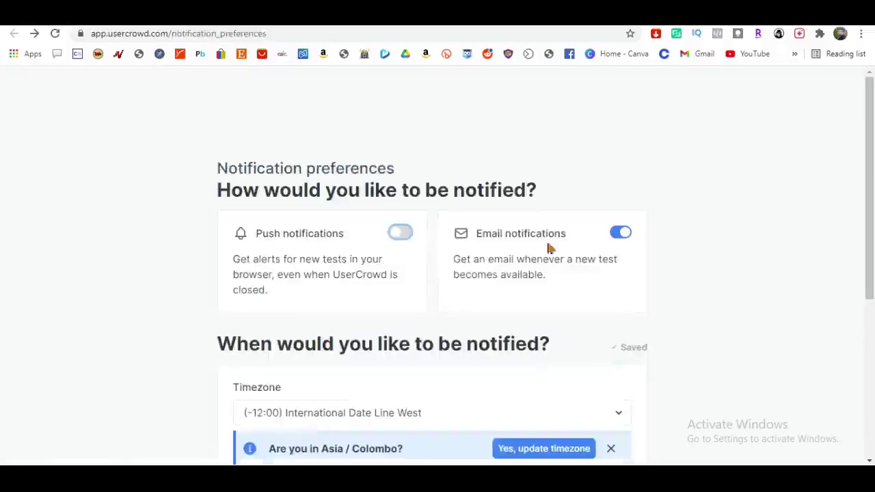
Set the start of the daily notification availability to 01:00.
{"action": "scroll", "coordinate": [362, 281], "scroll_direction": "down", "scroll_amount": 2}
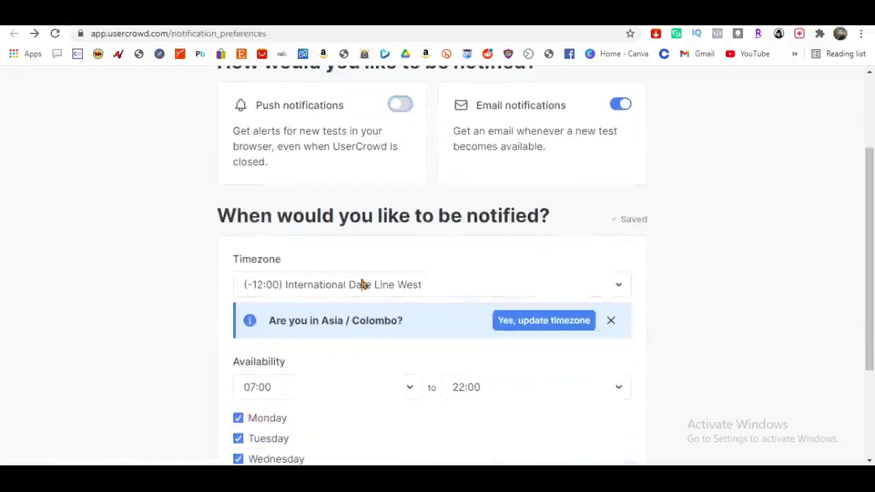
{"action": "scroll", "coordinate": [352, 283], "scroll_direction": "down", "scroll_amount": 1}
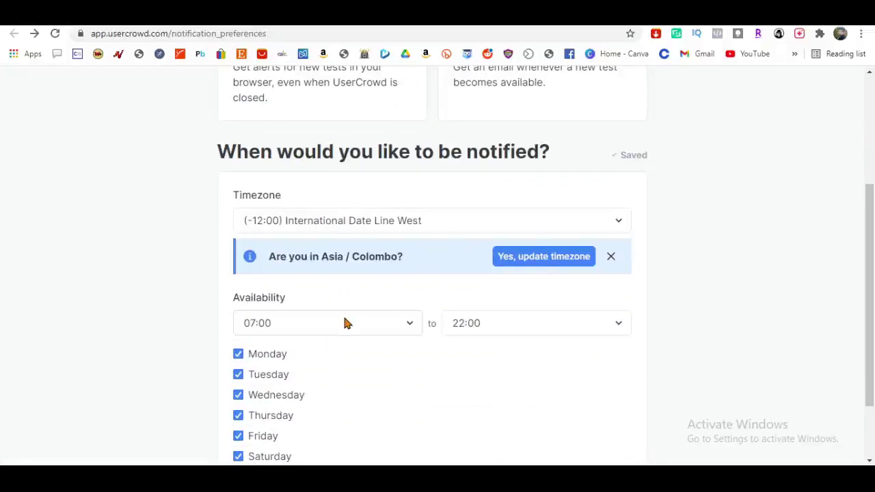
{"action": "left_click", "coordinate": [395, 323]}
{"action": "scroll", "coordinate": [322, 226], "scroll_direction": "down", "scroll_amount": 1}
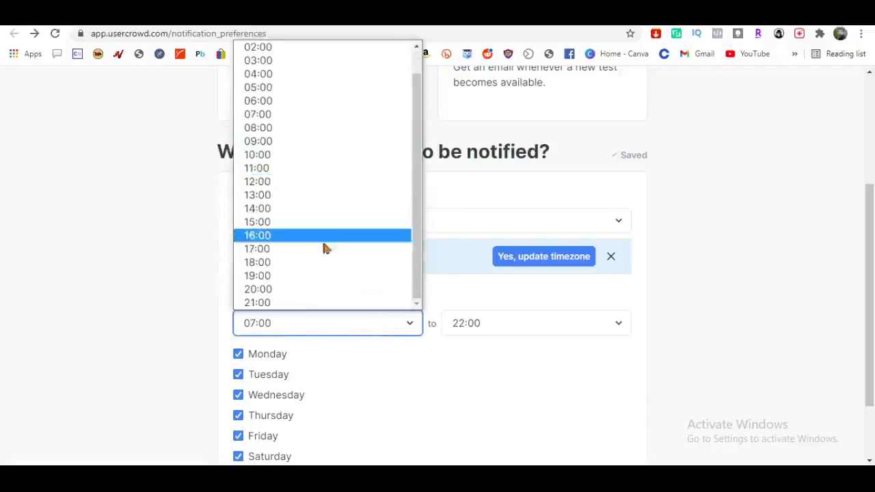
{"action": "scroll", "coordinate": [322, 212], "scroll_direction": "up", "scroll_amount": 1}
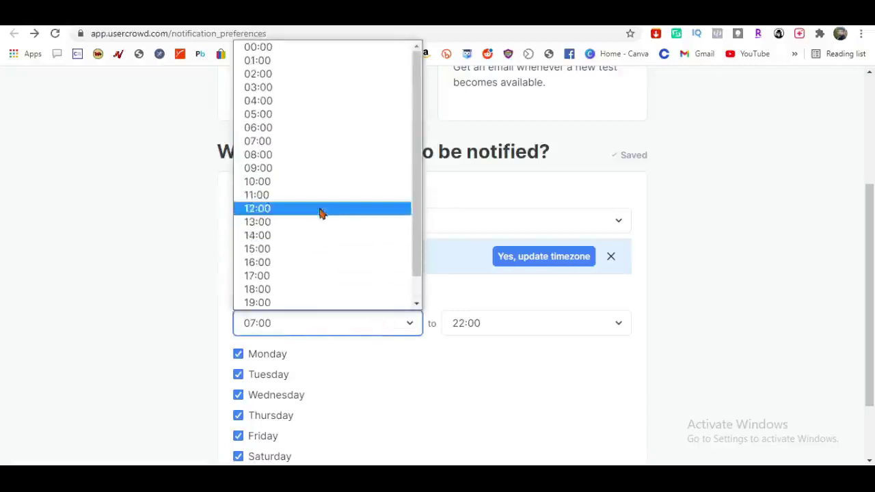
{"action": "left_click", "coordinate": [304, 109]}
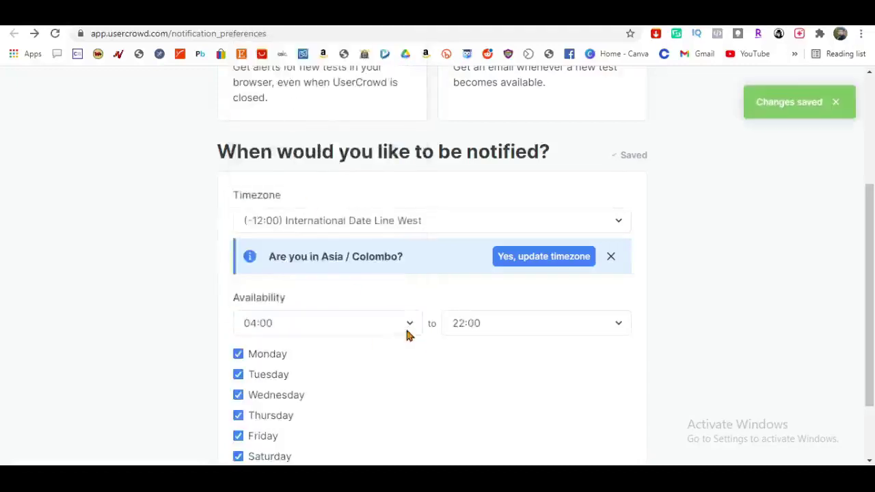
{"action": "left_click", "coordinate": [407, 330]}
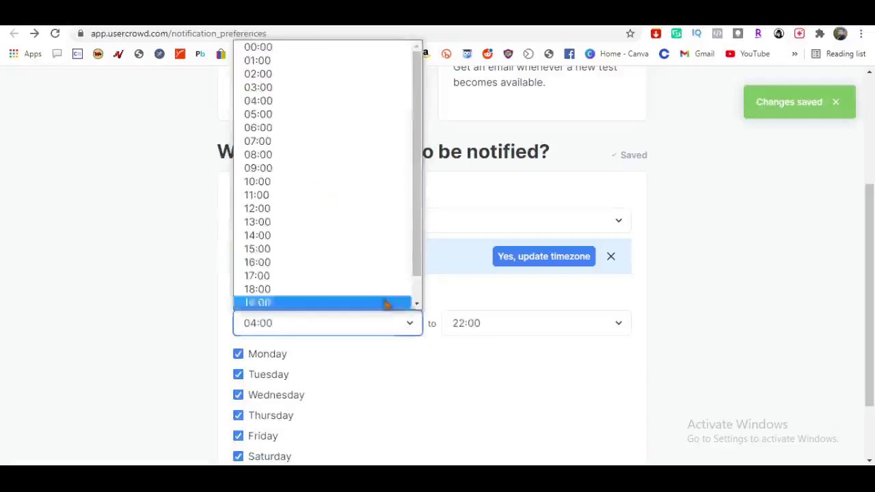
{"action": "left_click", "coordinate": [293, 62]}
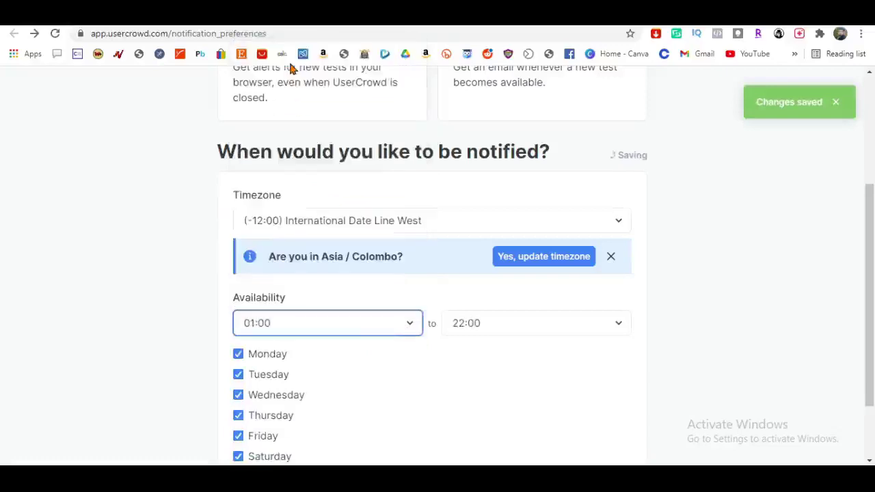
Set the end of the daily availability to 06:00 and complete the notification preferences.
{"action": "left_click", "coordinate": [557, 326]}
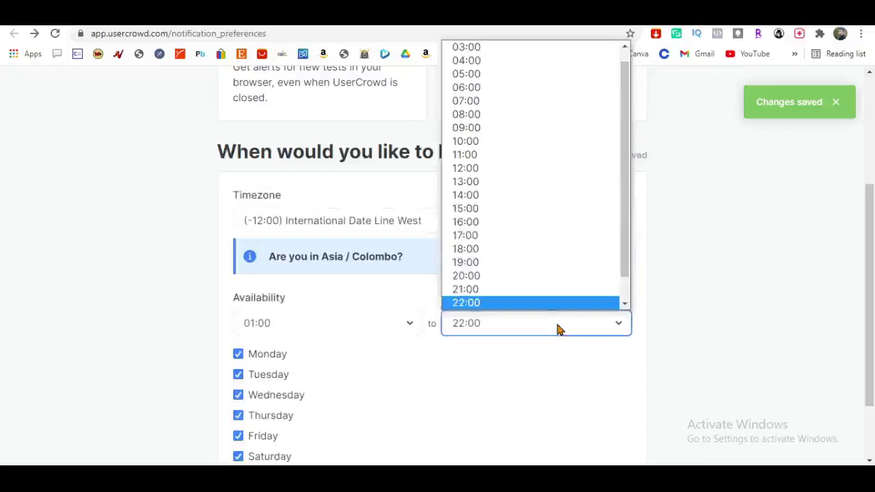
{"action": "left_click", "coordinate": [498, 87]}
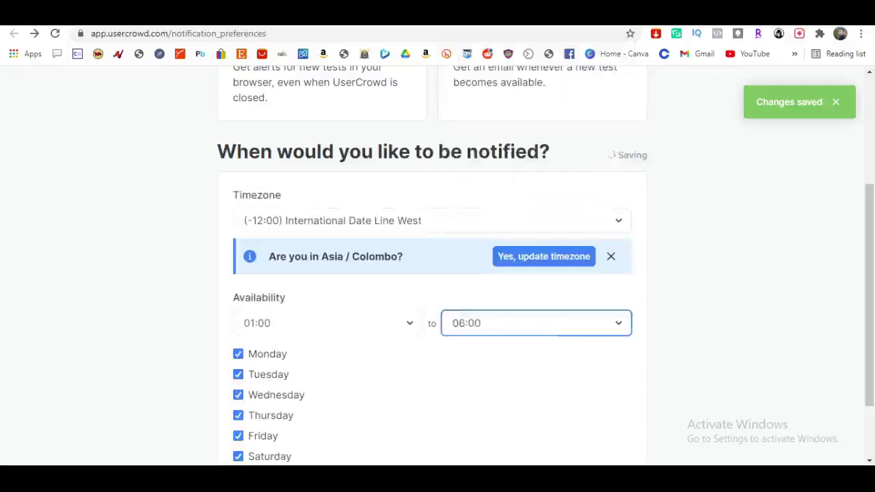
{"action": "scroll", "coordinate": [301, 306], "scroll_direction": "down", "scroll_amount": 2}
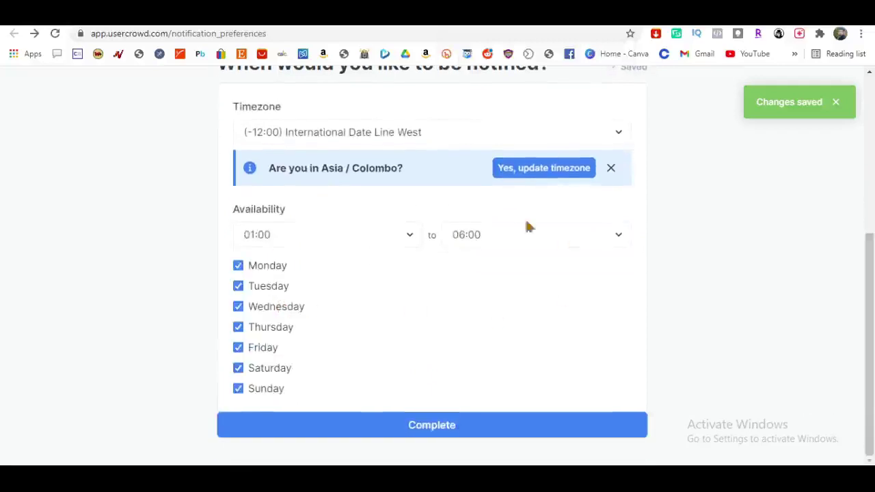
{"action": "left_click", "coordinate": [428, 428]}
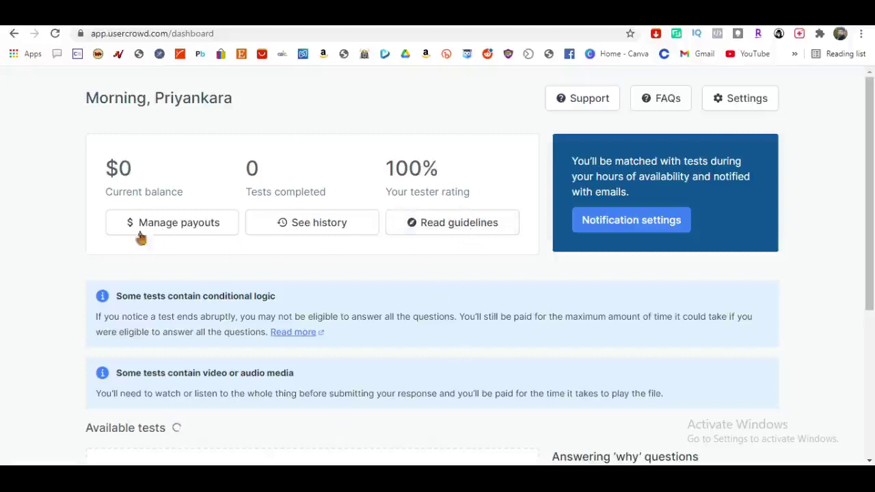
Examine the minimum balance on the payouts page and the PayPal email field in the account settings.
{"action": "left_click", "coordinate": [210, 227]}
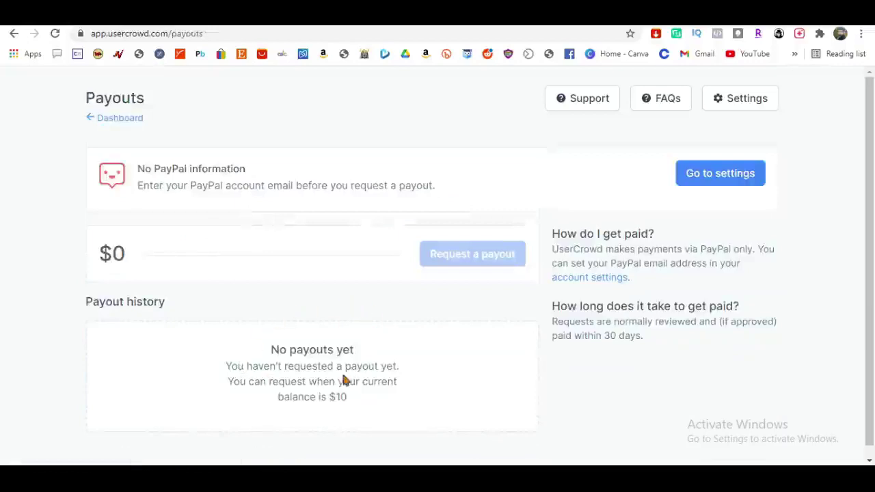
{"action": "left_click_drag", "start_coordinate": [346, 397], "coordinate": [320, 396]}
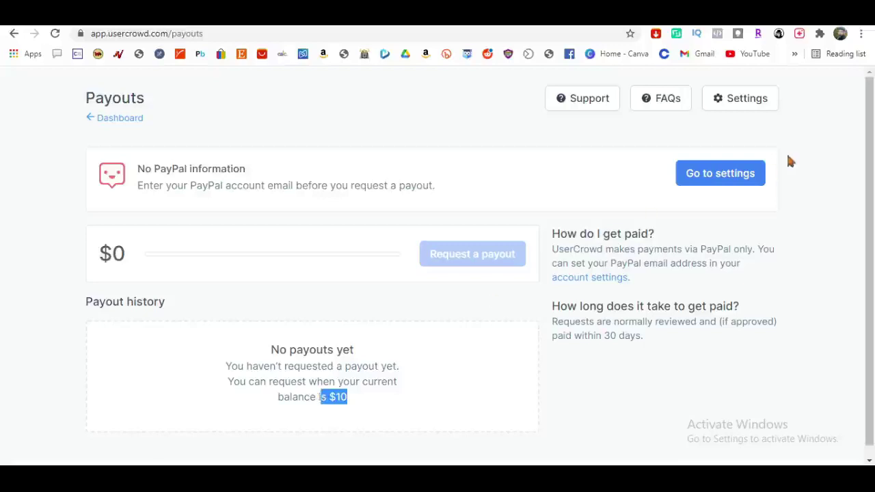
{"action": "left_click", "coordinate": [735, 173]}
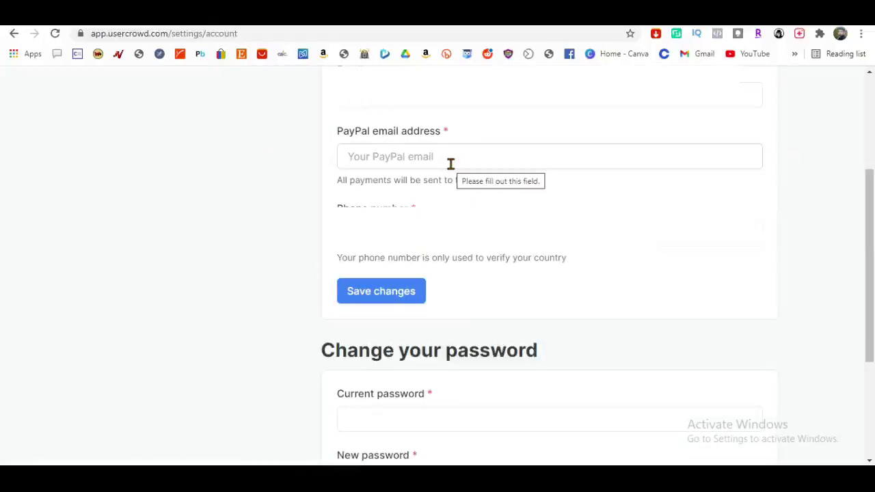
{"action": "scroll", "coordinate": [451, 164], "scroll_direction": "up", "scroll_amount": 5}
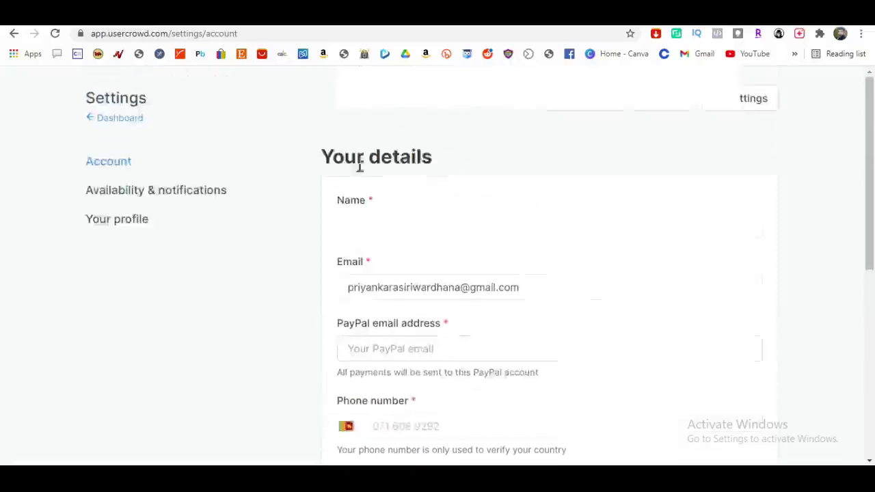
Return to the UserCrowd home page and review its sections on earning credits, PayPal payouts and real-time notifications.
{"action": "key", "text": "alt+Left"}
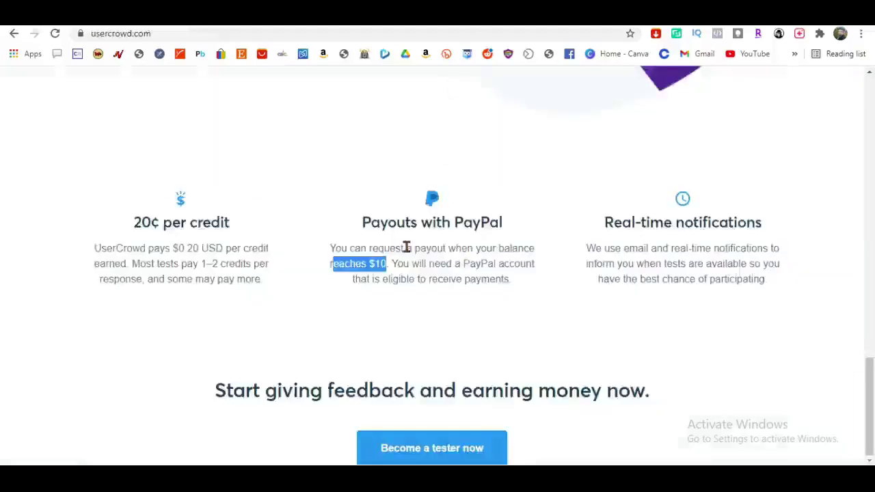
{"action": "scroll", "coordinate": [410, 239], "scroll_direction": "up", "scroll_amount": 15}
{"action": "scroll", "coordinate": [418, 234], "scroll_direction": "up", "scroll_amount": 3}
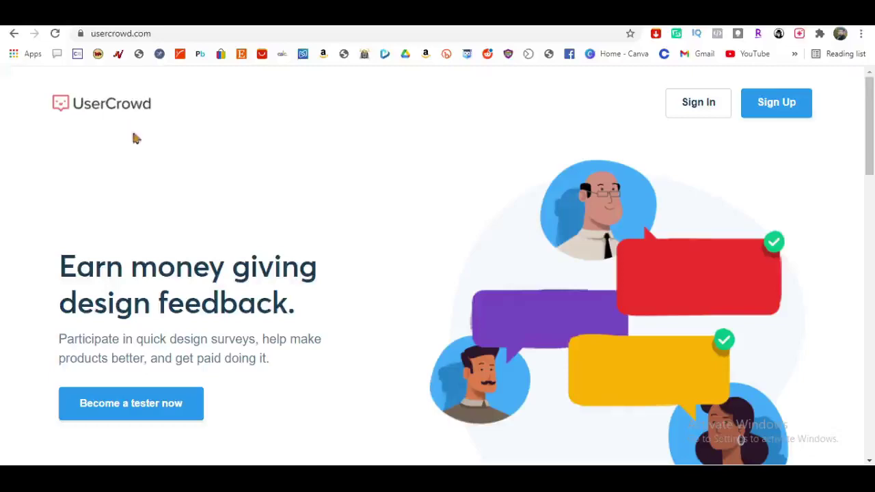
{"action": "scroll", "coordinate": [245, 260], "scroll_direction": "down", "scroll_amount": 5}
{"action": "scroll", "coordinate": [243, 252], "scroll_direction": "down", "scroll_amount": 8}
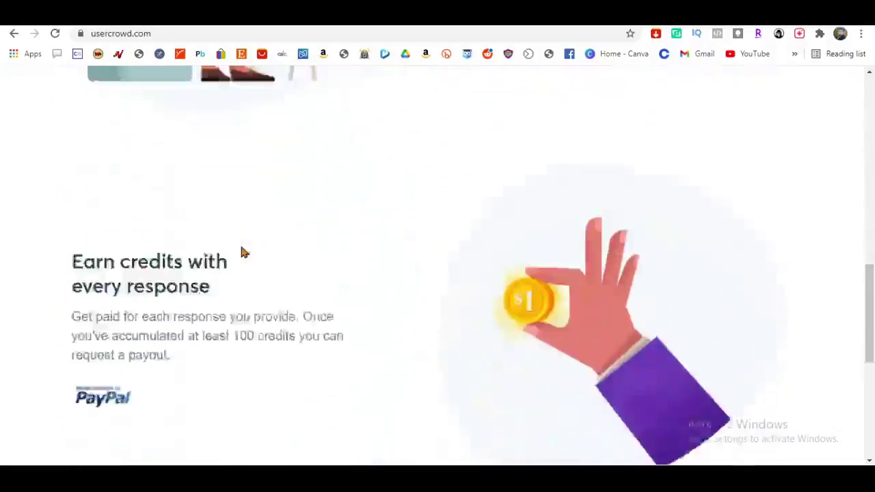
{"action": "scroll", "coordinate": [230, 251], "scroll_direction": "down", "scroll_amount": 3}
{"action": "scroll", "coordinate": [229, 255], "scroll_direction": "down", "scroll_amount": 1}
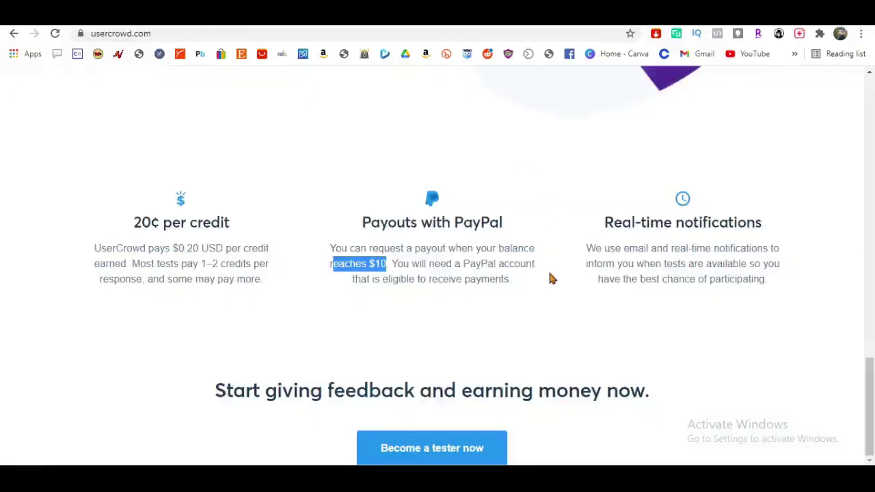
{"action": "scroll", "coordinate": [540, 267], "scroll_direction": "up", "scroll_amount": 2}
{"action": "scroll", "coordinate": [474, 235], "scroll_direction": "up", "scroll_amount": 1}
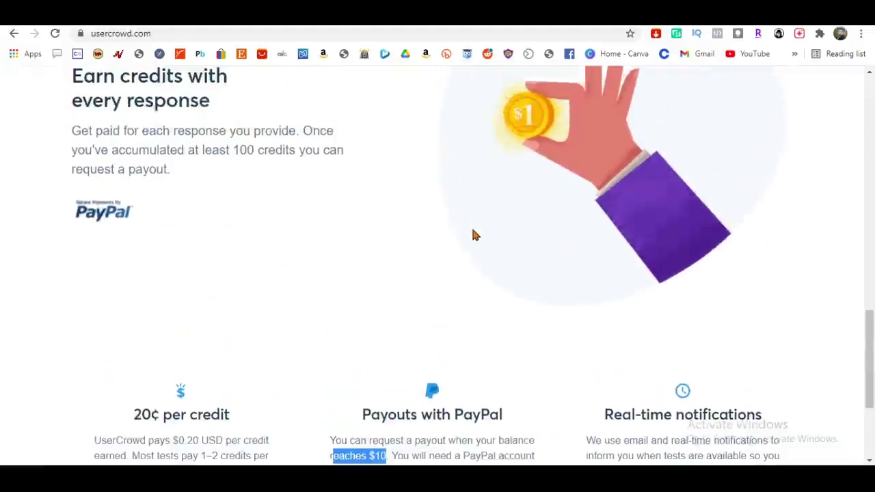
{"action": "scroll", "coordinate": [474, 235], "scroll_direction": "up", "scroll_amount": 1}
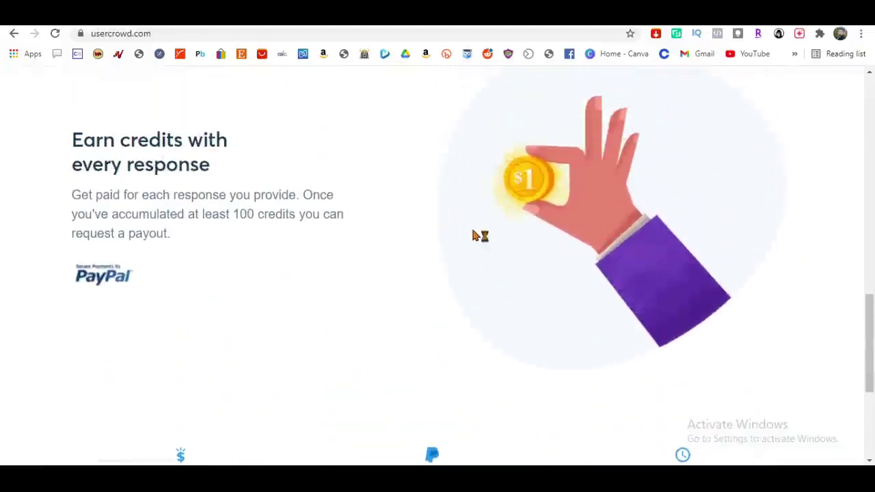
Check the available tests section on the UserCrowd dashboard and review the credit and PayPal payout terms on the home page.
{"action": "scroll", "coordinate": [474, 232], "scroll_direction": "down", "scroll_amount": 2}
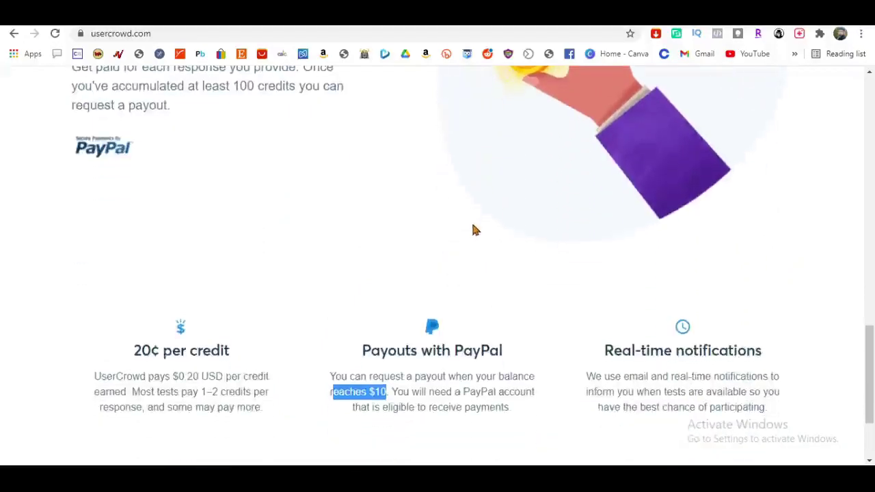
{"action": "left_click", "coordinate": [615, 49]}
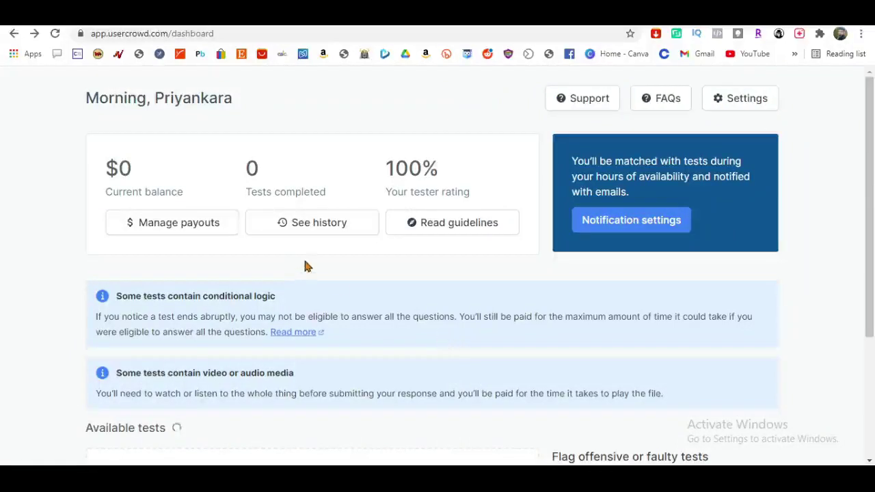
{"action": "scroll", "coordinate": [305, 264], "scroll_direction": "down", "scroll_amount": 2}
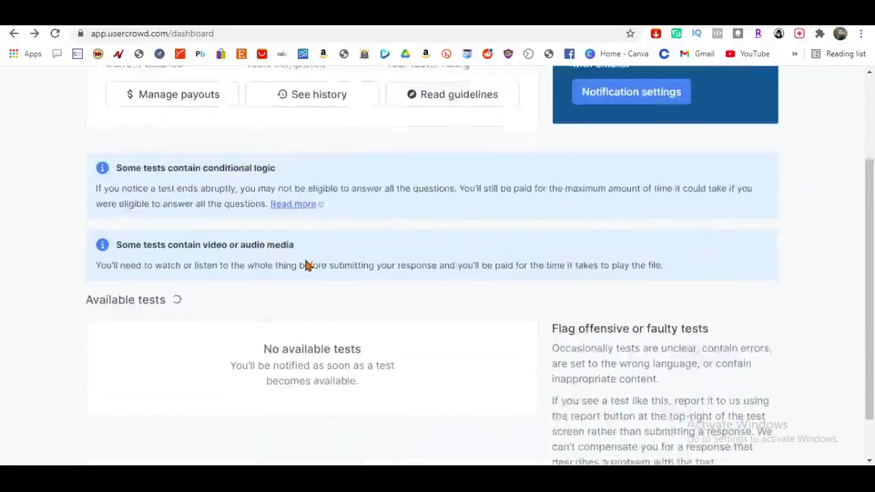
{"action": "scroll", "coordinate": [306, 266], "scroll_direction": "up", "scroll_amount": 2}
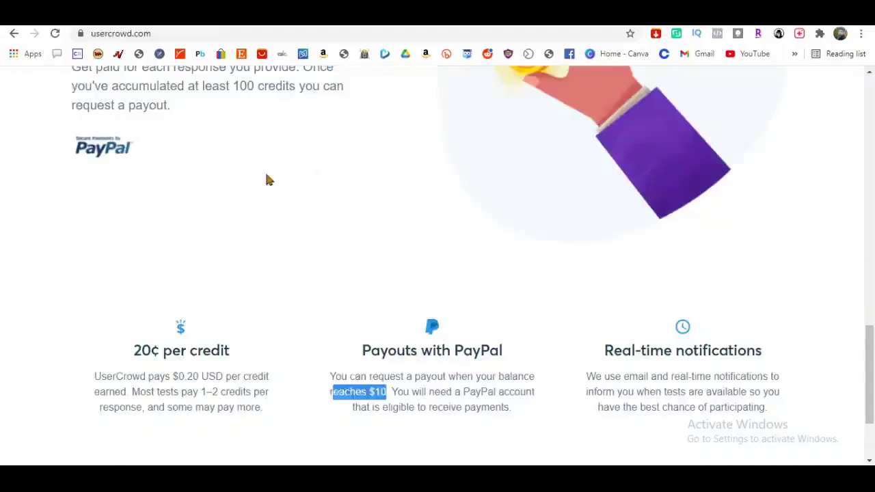
{"action": "scroll", "coordinate": [264, 181], "scroll_direction": "up", "scroll_amount": 2}
{"action": "scroll", "coordinate": [260, 181], "scroll_direction": "up", "scroll_amount": 5}
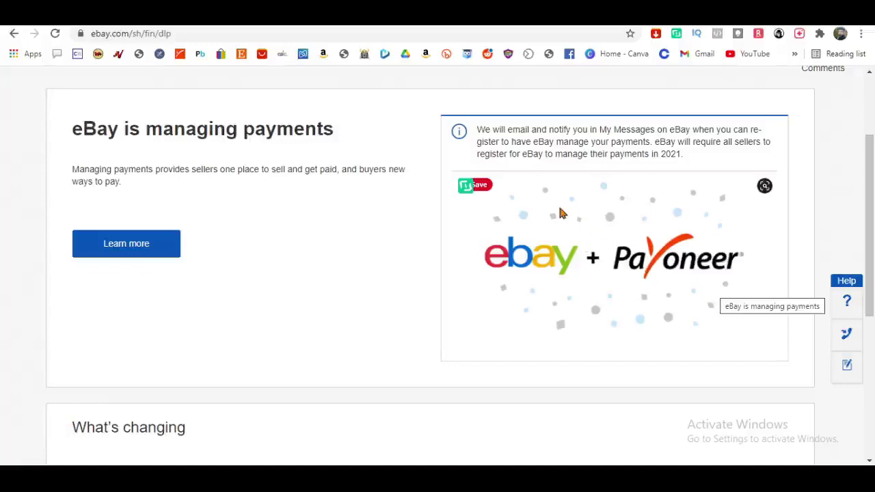
Open the eBay message about eBay managing payments in Sri Lanka.
{"action": "left_click", "coordinate": [636, 131]}
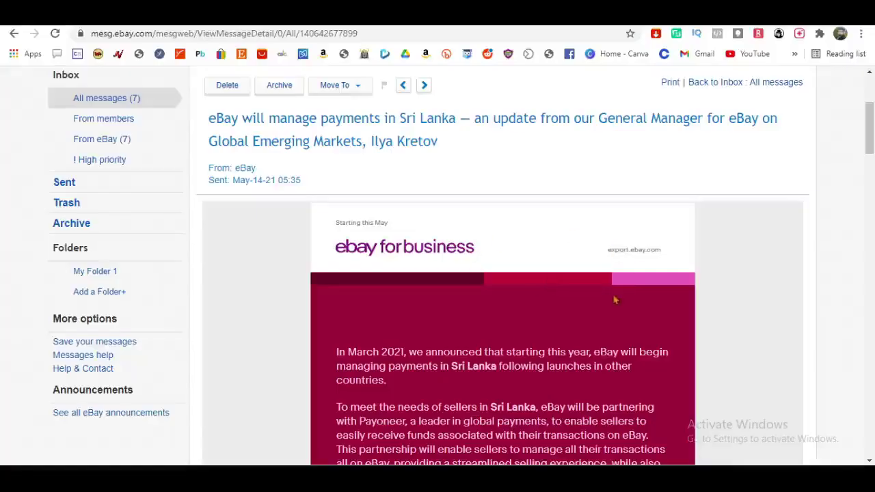